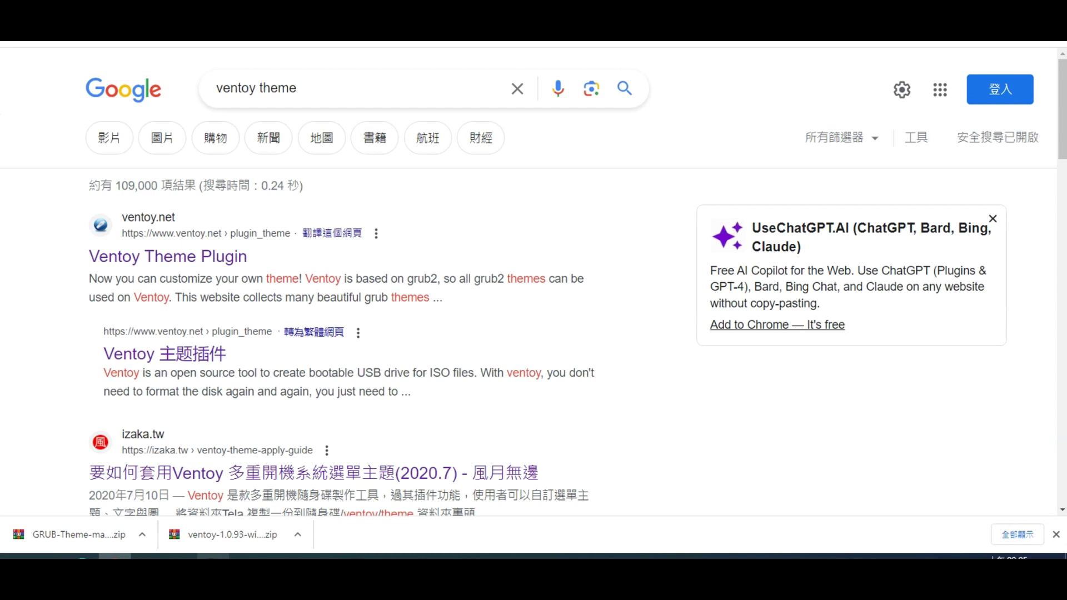
Switch to File Explorer and check the contents of the Ventoy USB drive (H:)
mouse_move(213, 555)
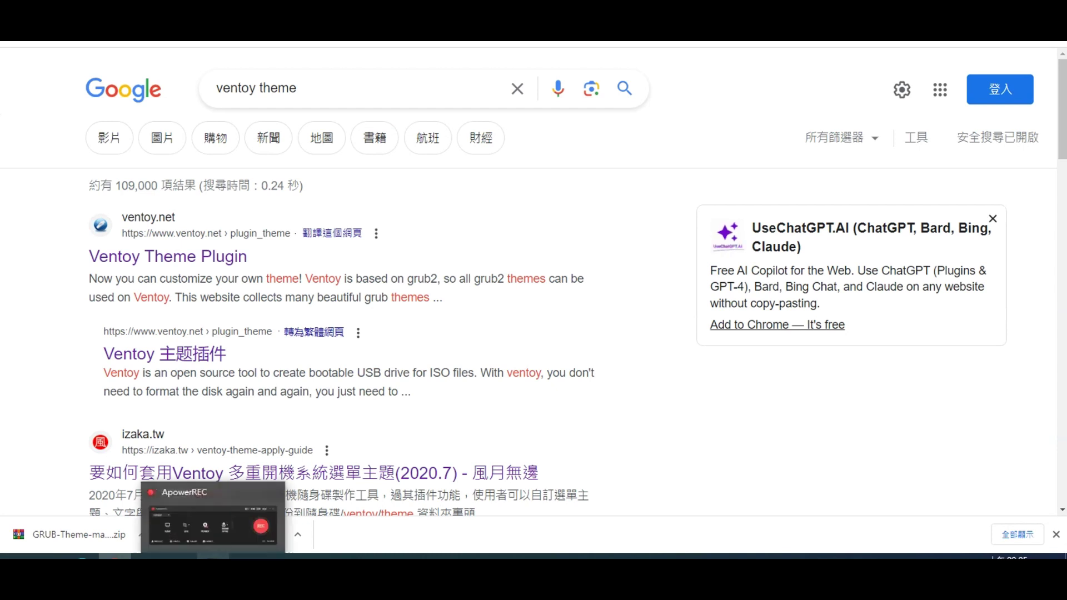
left_click(147, 556)
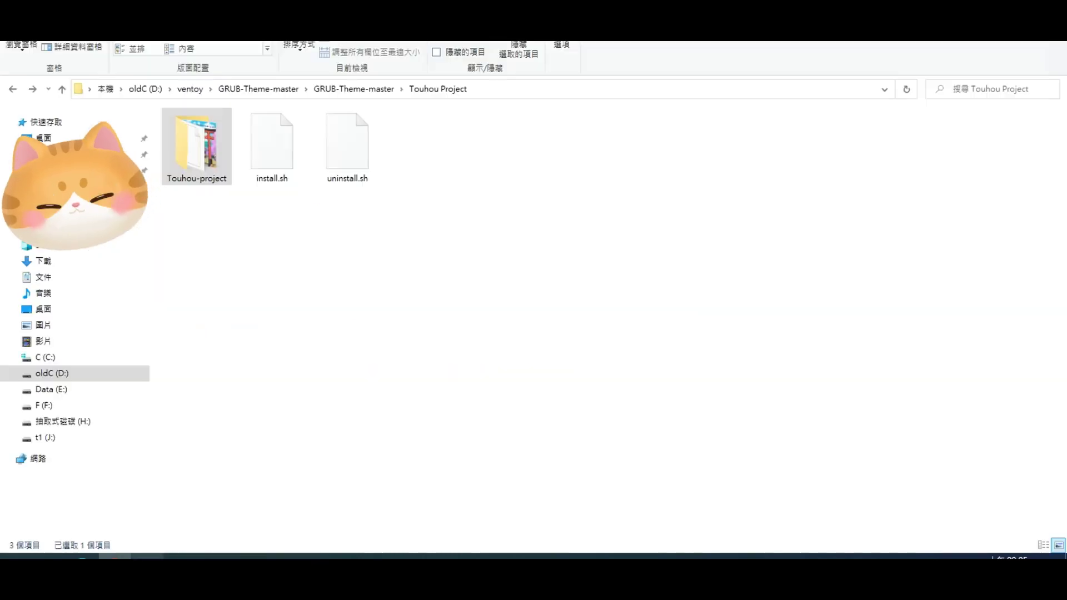
left_click(62, 422)
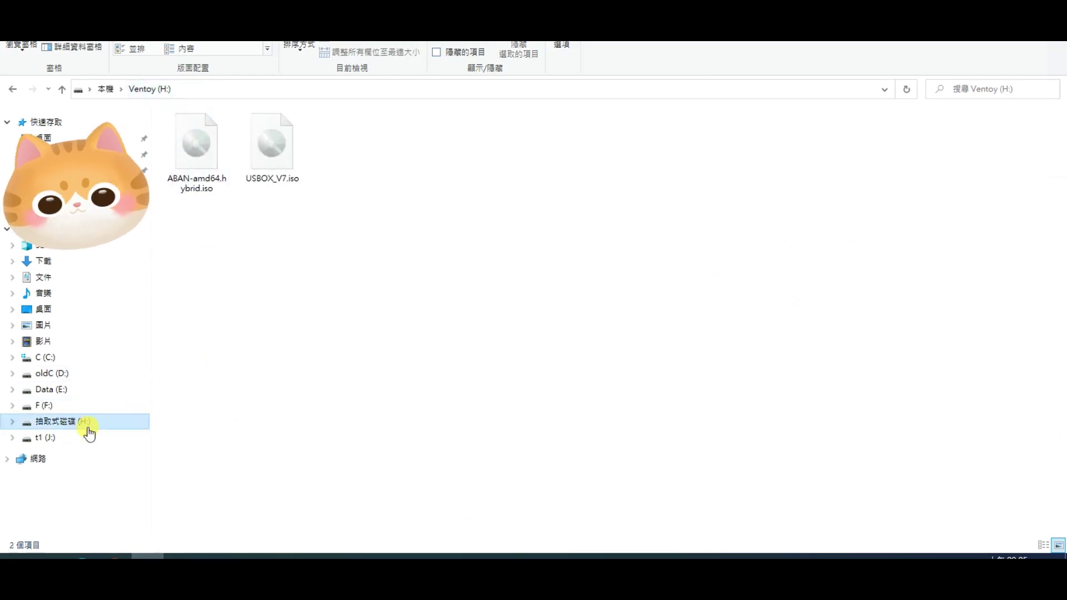
left_click(278, 240)
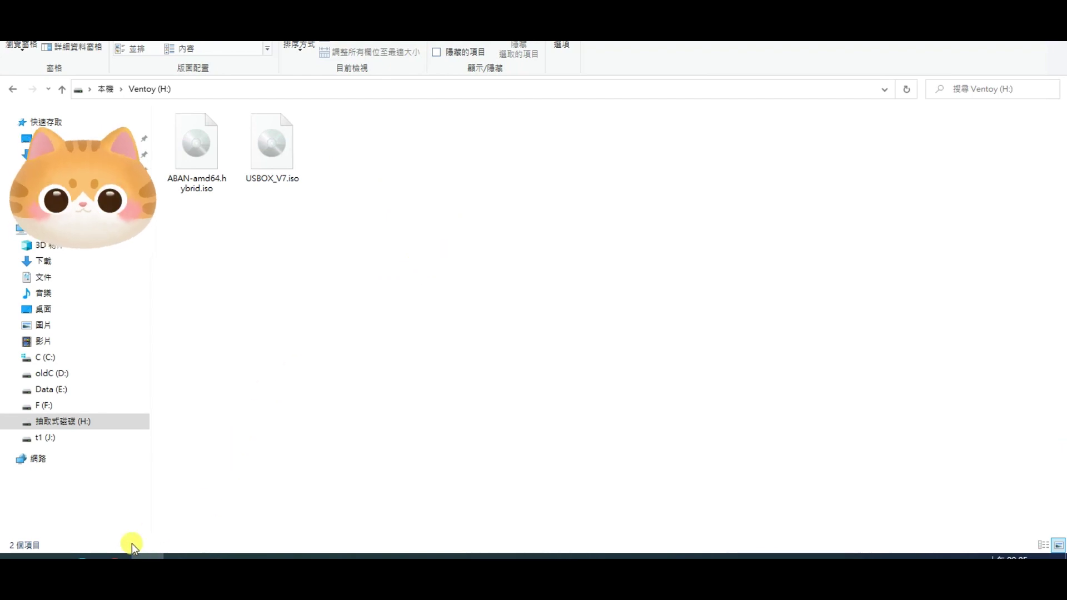
Switch back to the browser, open the Ventoy Theme Plugin search result and follow its link to GRUB Themes on Gnome-look.org
mouse_move(133, 553)
left_click(133, 500)
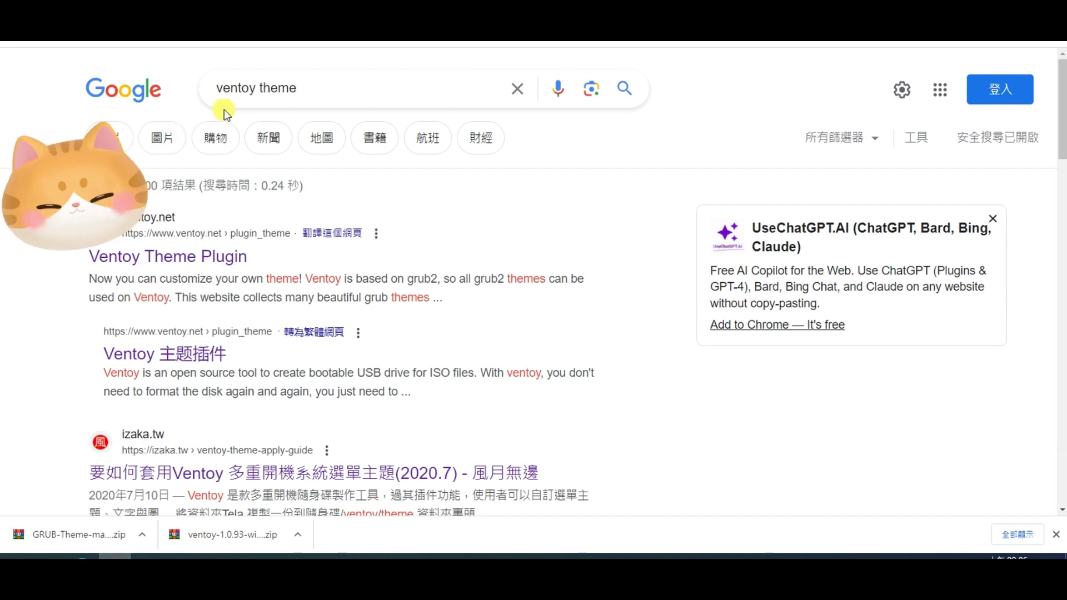
left_click(167, 256)
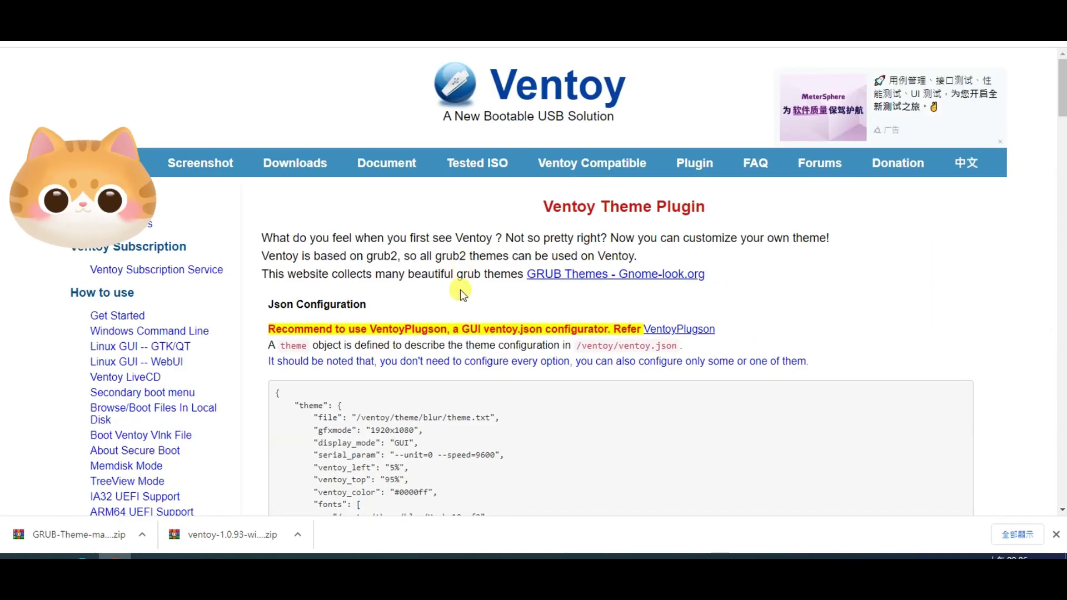
left_click(568, 276)
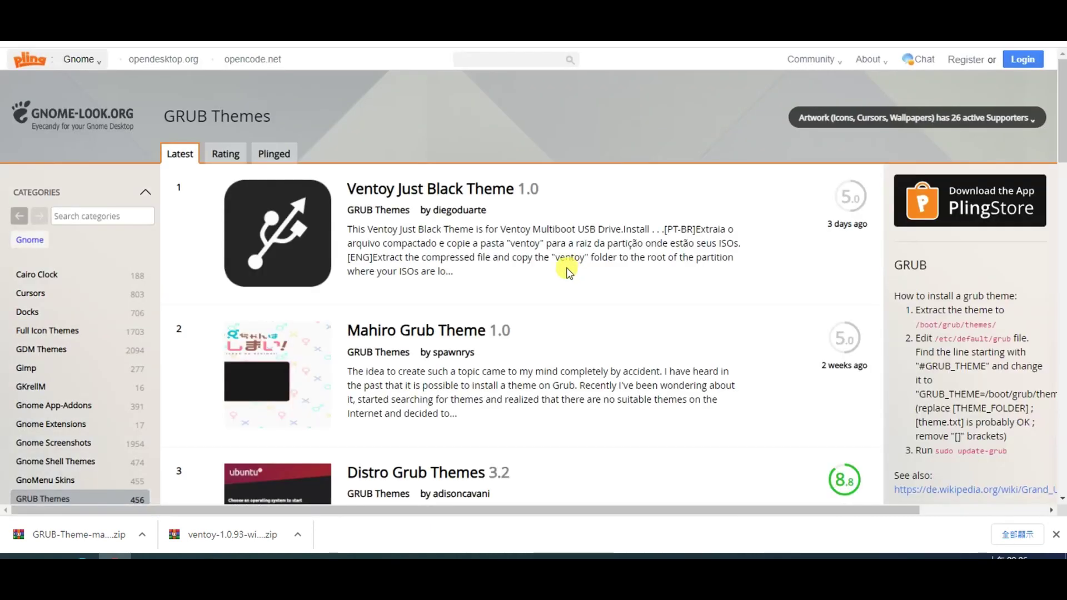
Sort the GRUB themes by rating and look through the top-rated designs
left_click(230, 161)
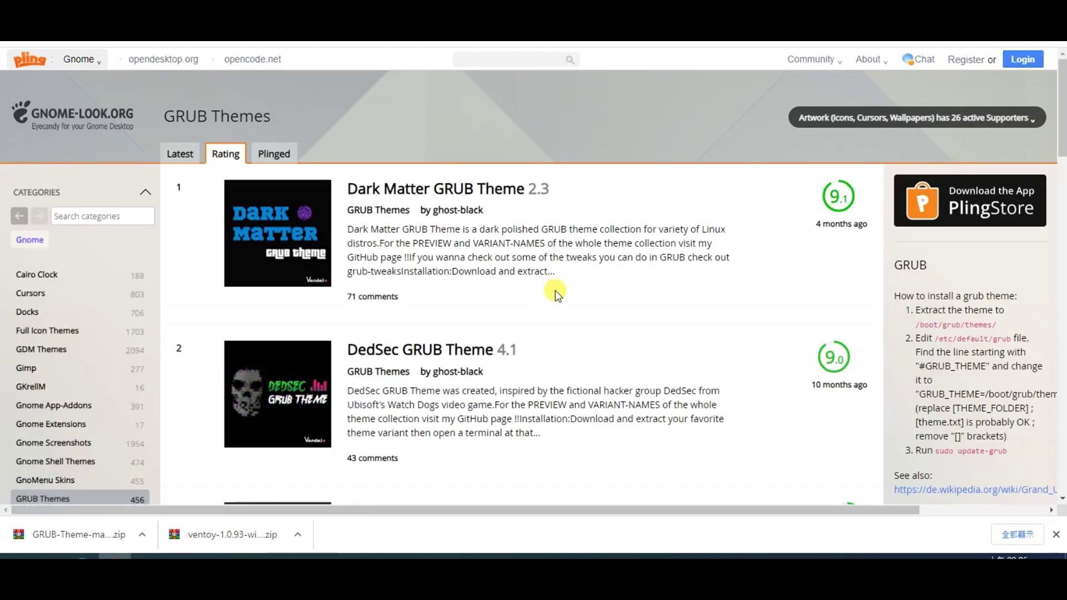
scroll(555, 290, "down", 4)
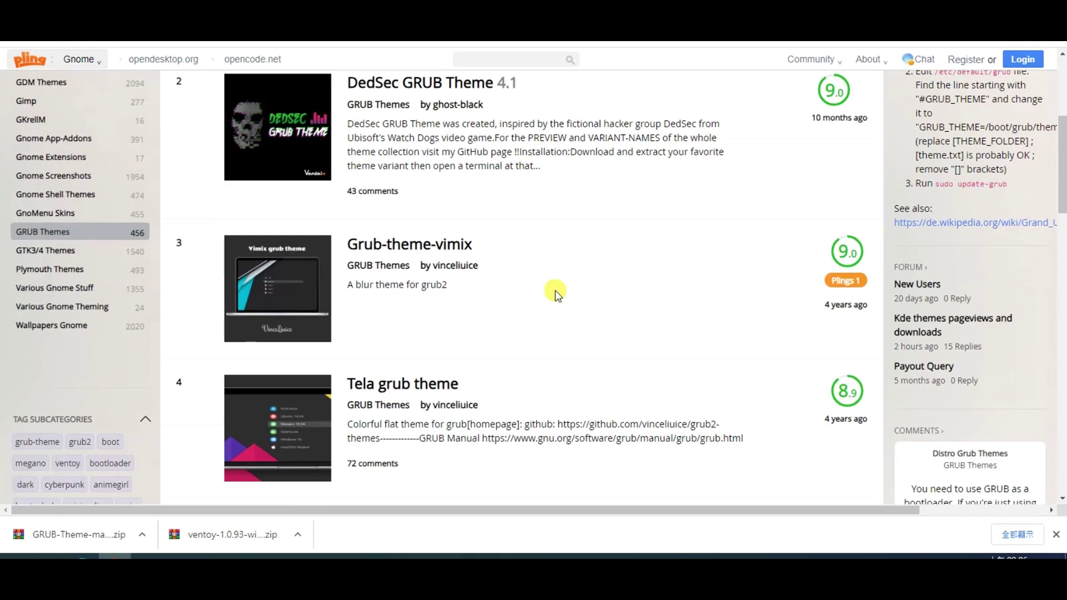
scroll(555, 290, "down", 2)
scroll(555, 290, "down", 2)
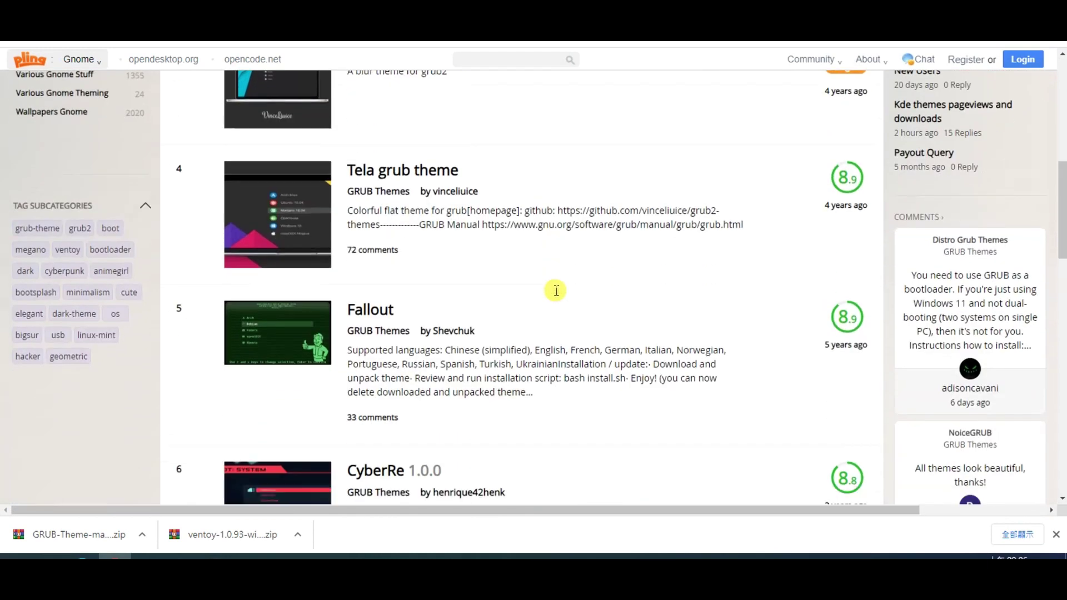
scroll(555, 290, "down", 9)
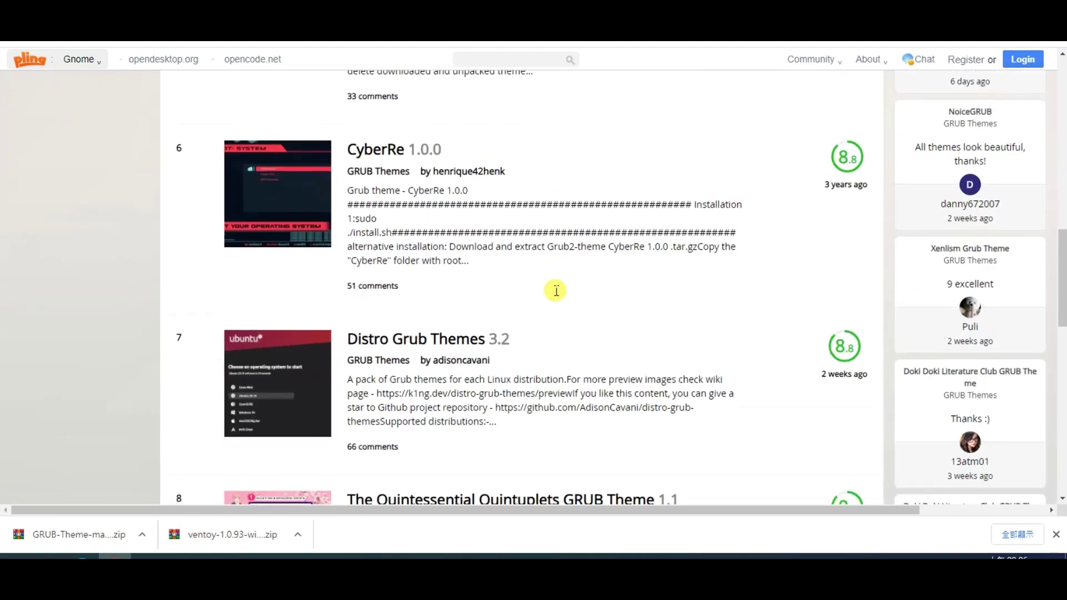
scroll(555, 290, "down", 3)
scroll(555, 290, "up", 11)
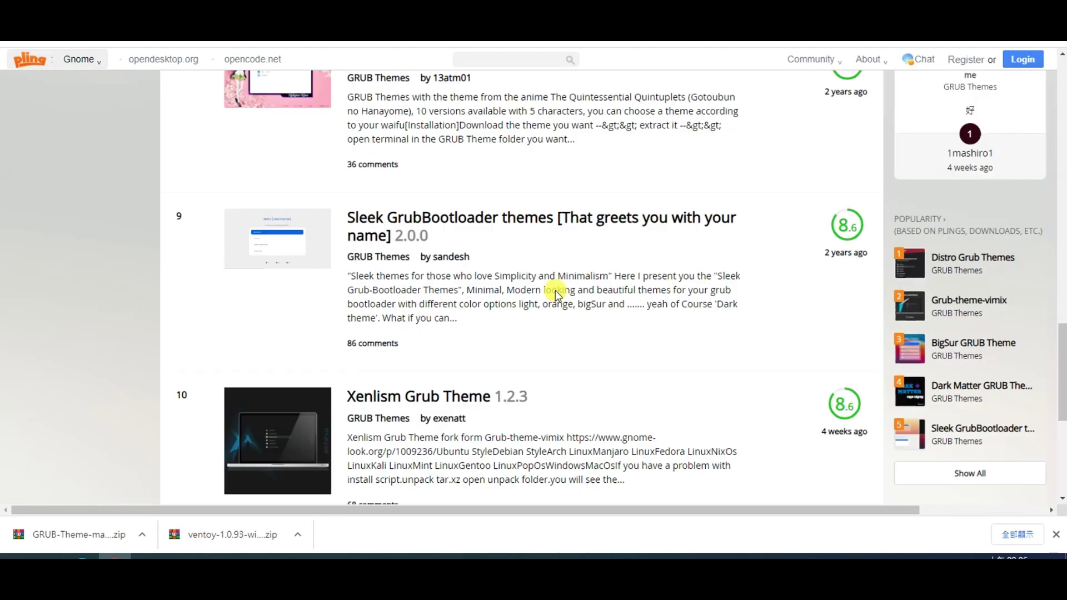
scroll(273, 320, "up", 3)
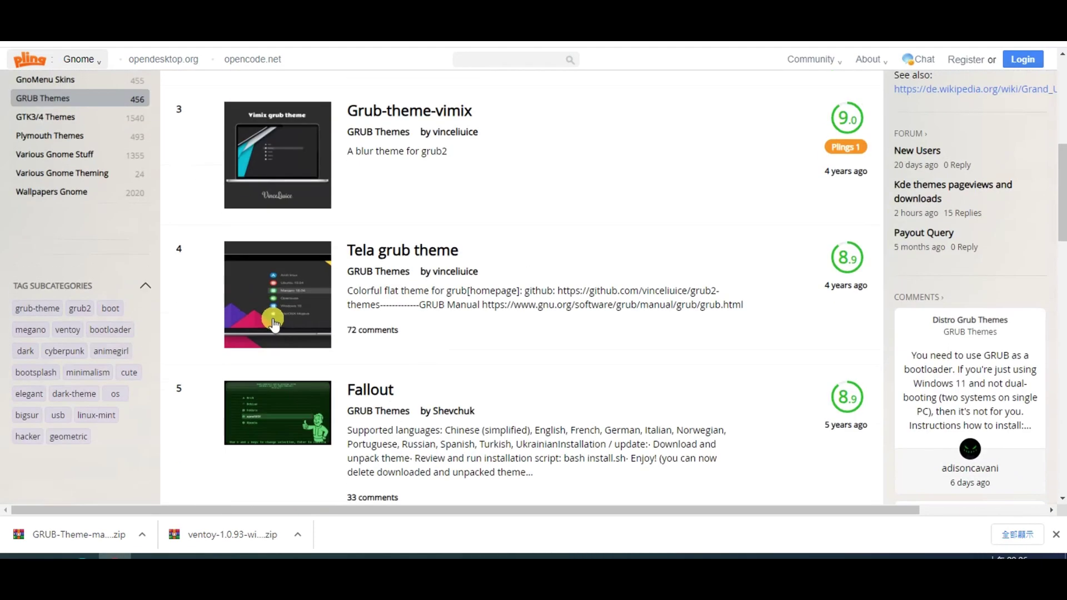
scroll(304, 379, "down", 2)
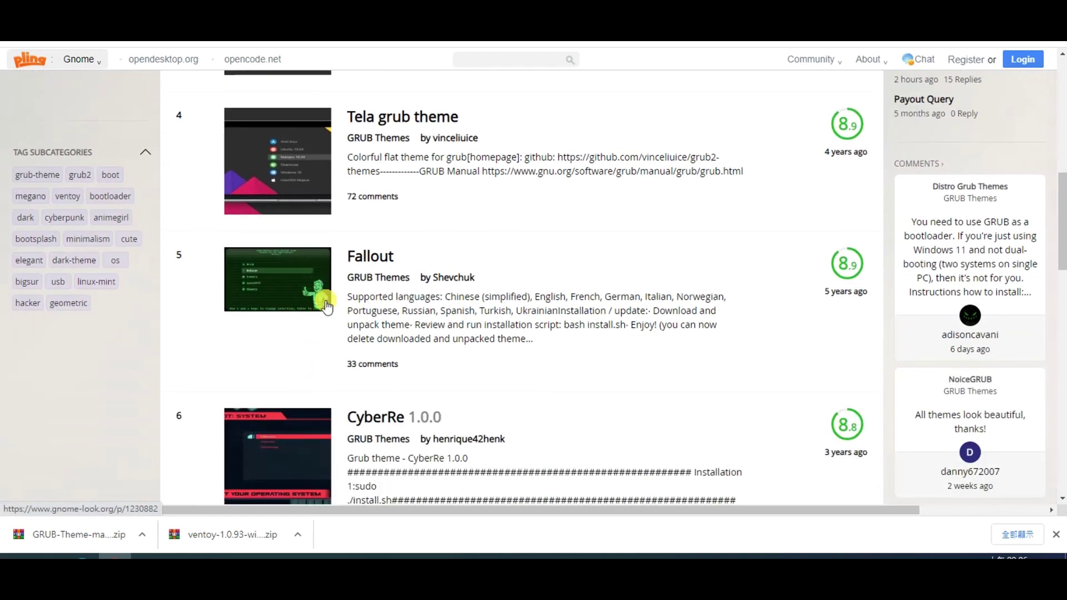
Open the Fallout theme's page and follow its source link to the fallout-grub-theme repository on GitHub
left_click(437, 283)
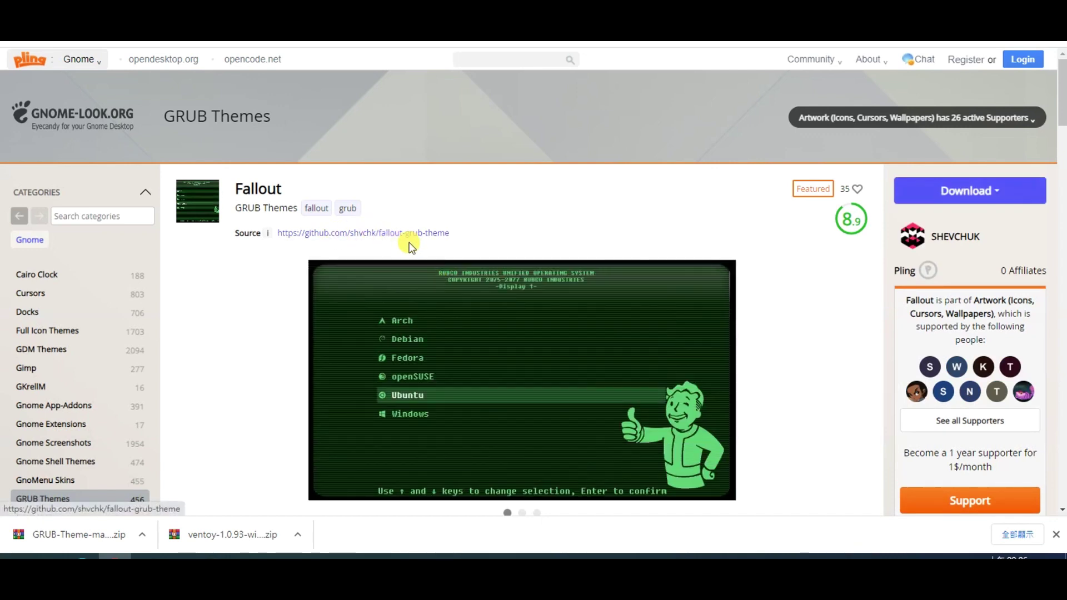
left_click(426, 234)
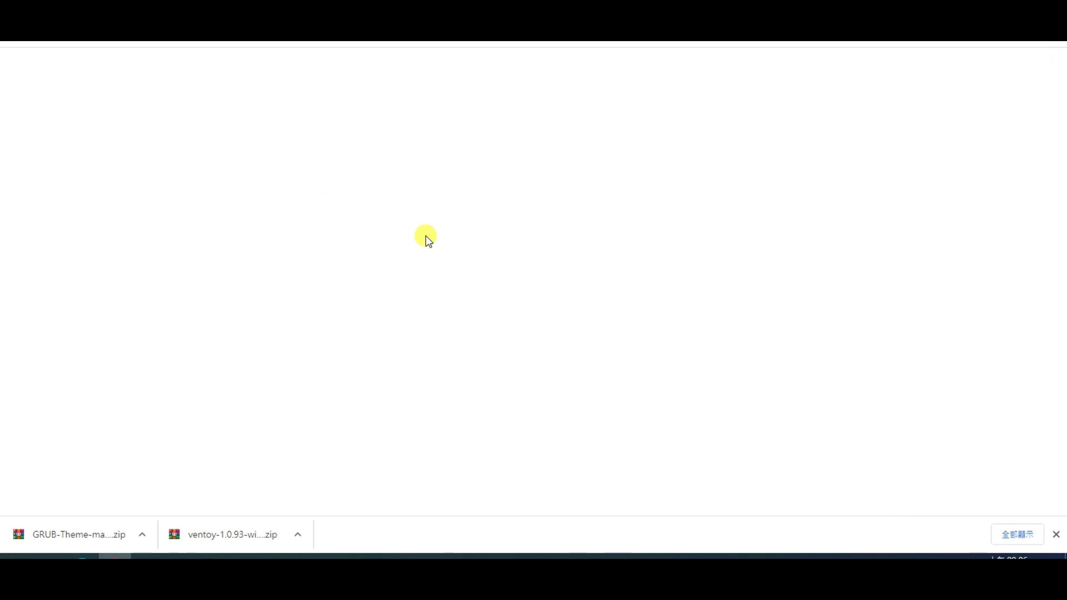
scroll(527, 255, "down", 5)
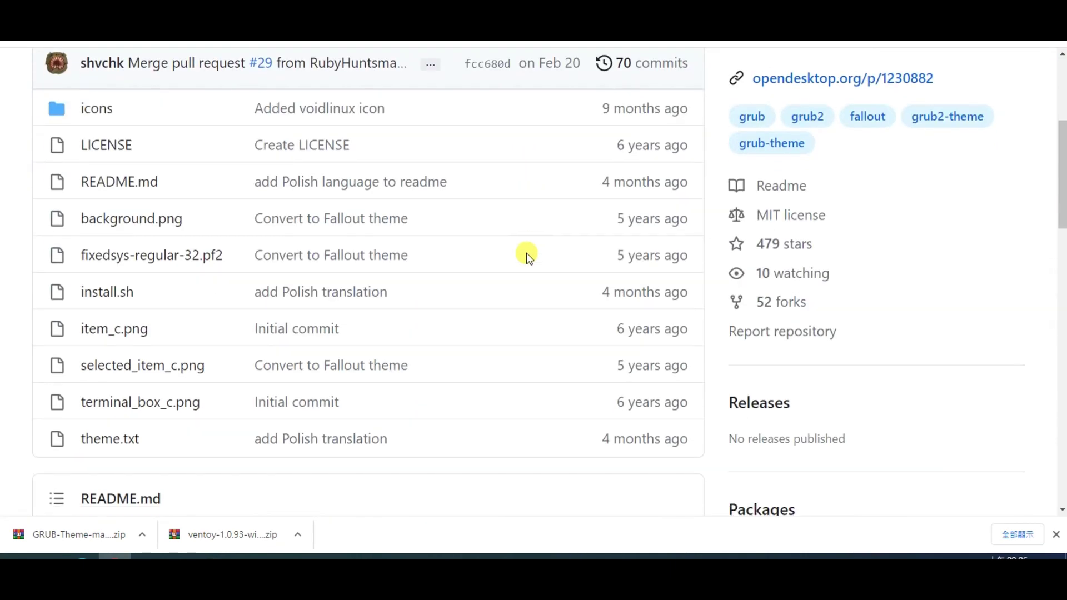
scroll(527, 254, "down", 1)
scroll(583, 248, "up", 5)
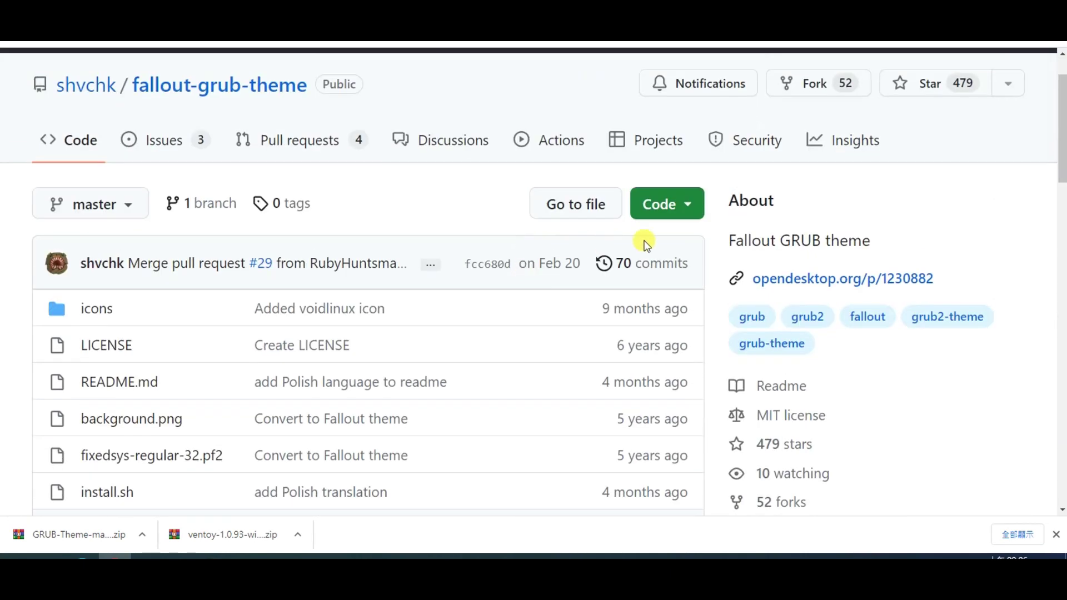
Download the fallout-grub-theme repository as a ZIP file
left_click(688, 209)
scroll(417, 457, "down", 3)
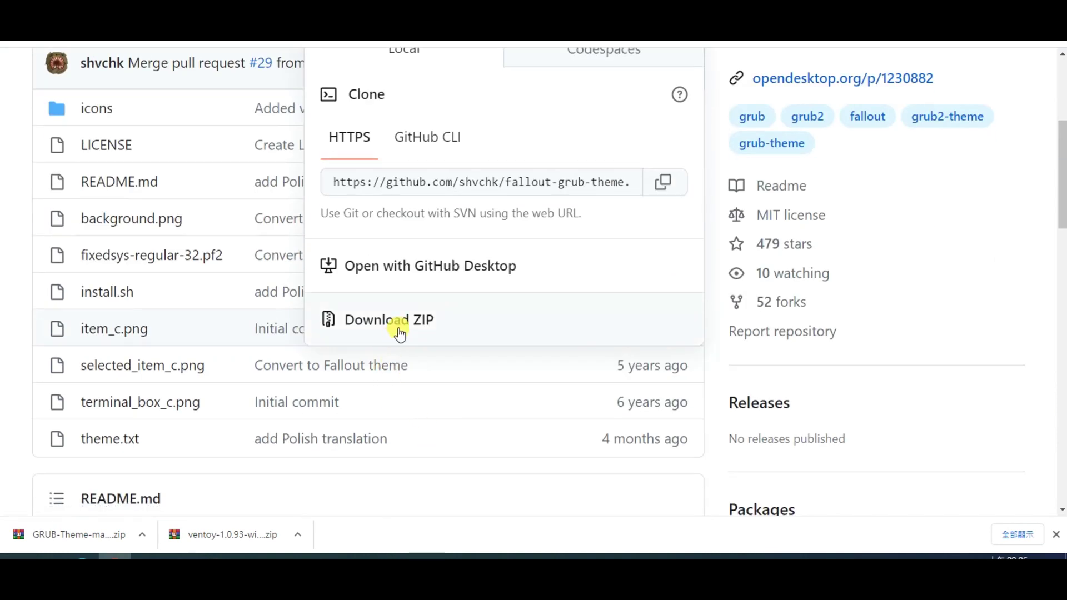
left_click(501, 318)
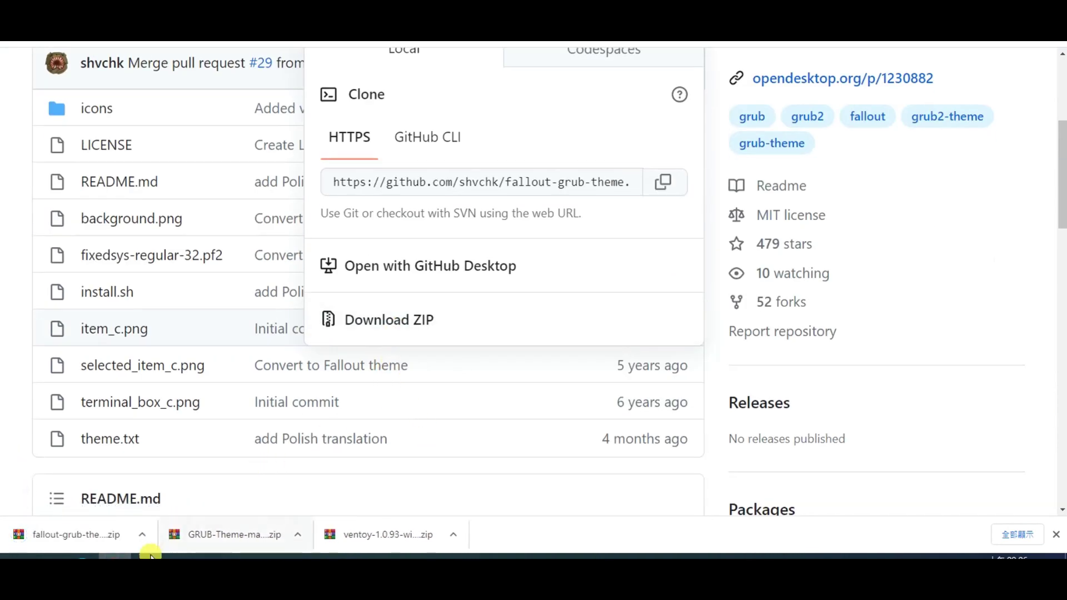
Switch to File Explorer and open the ventoy-1.0.91 folder inside the ventoy folder on drive D:
left_click(157, 539)
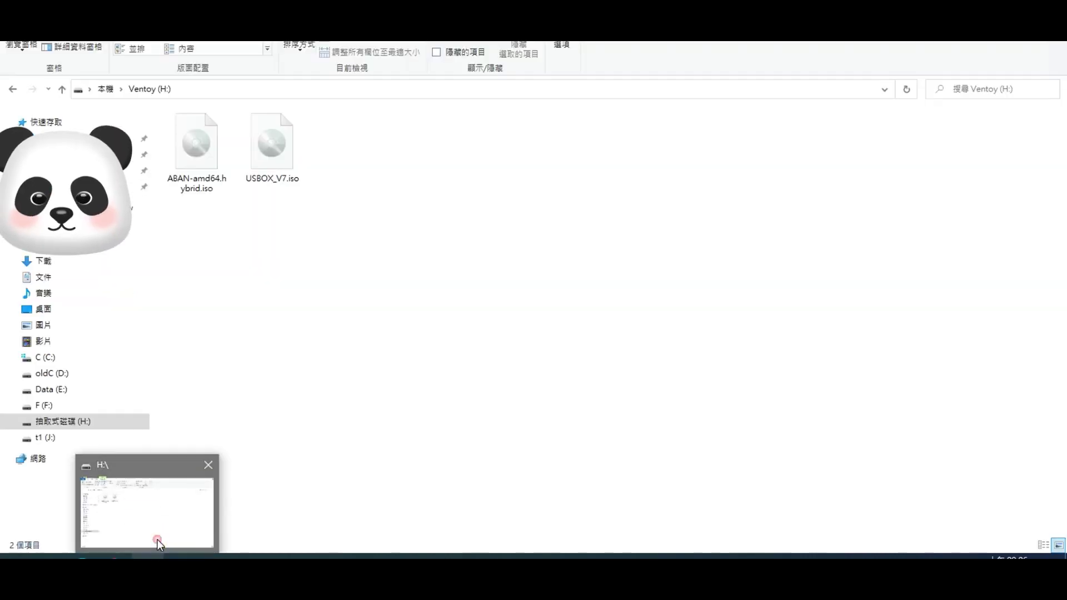
left_click(44, 373)
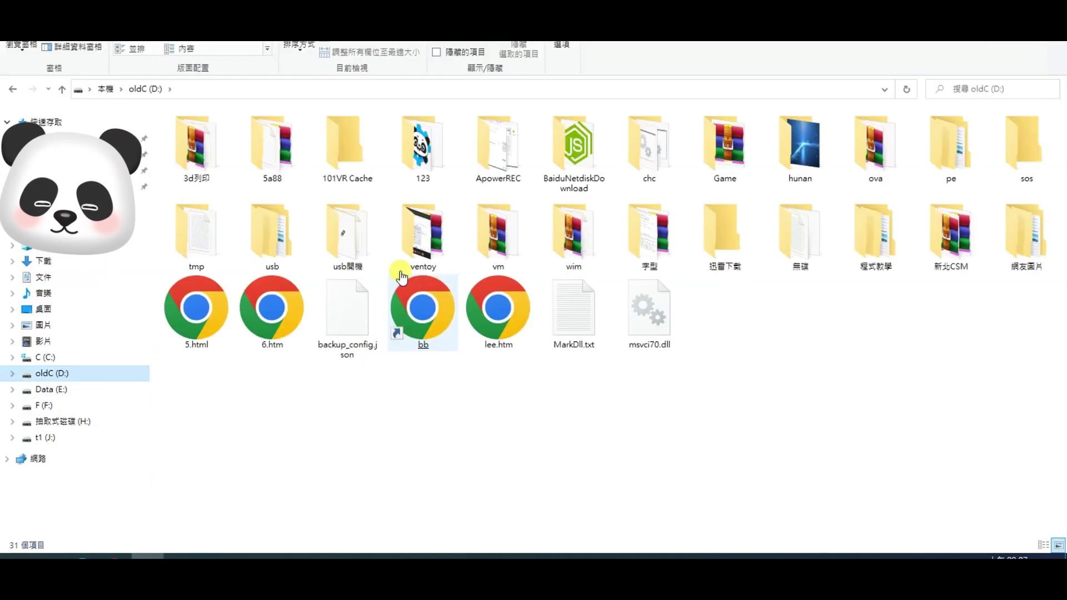
key("Return")
left_click(525, 425)
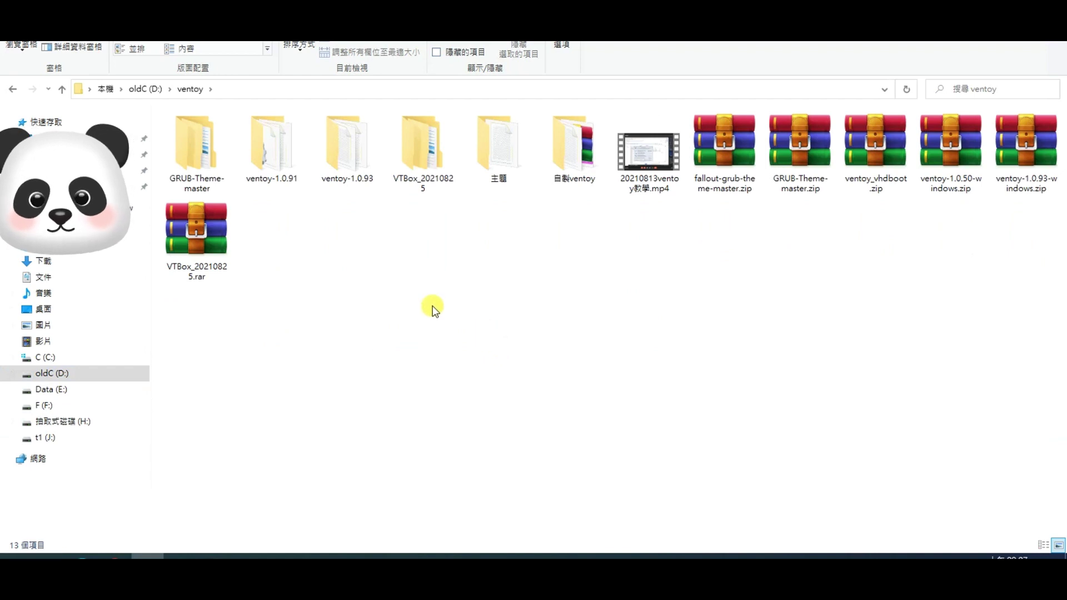
double_click(283, 183)
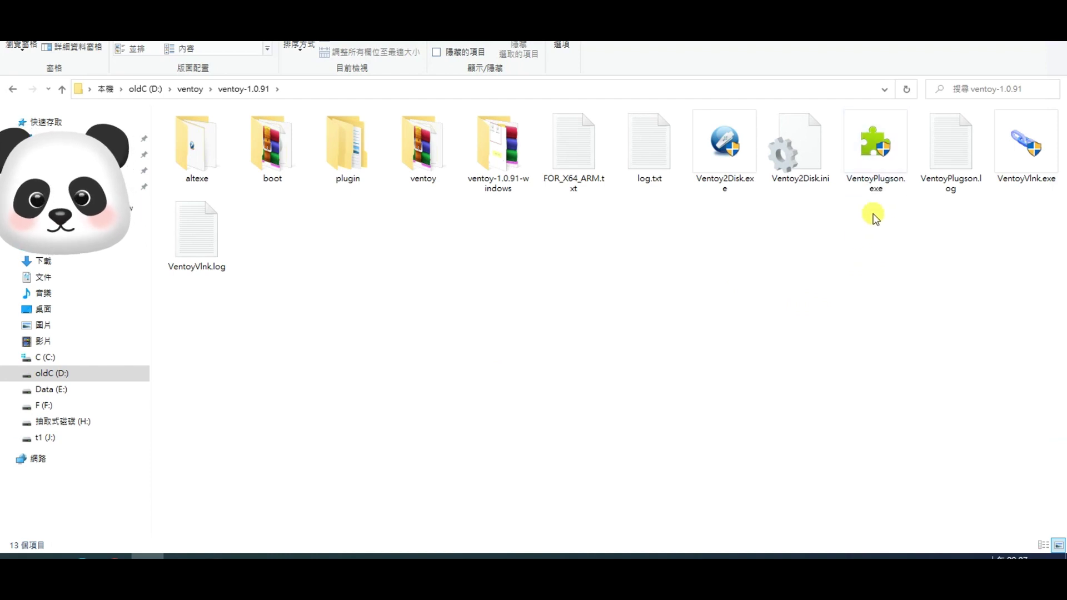
Run VentoyPlugson.exe, refresh the device list and start the configurator for the H: 64GB ADATA USB drive
left_click(878, 175)
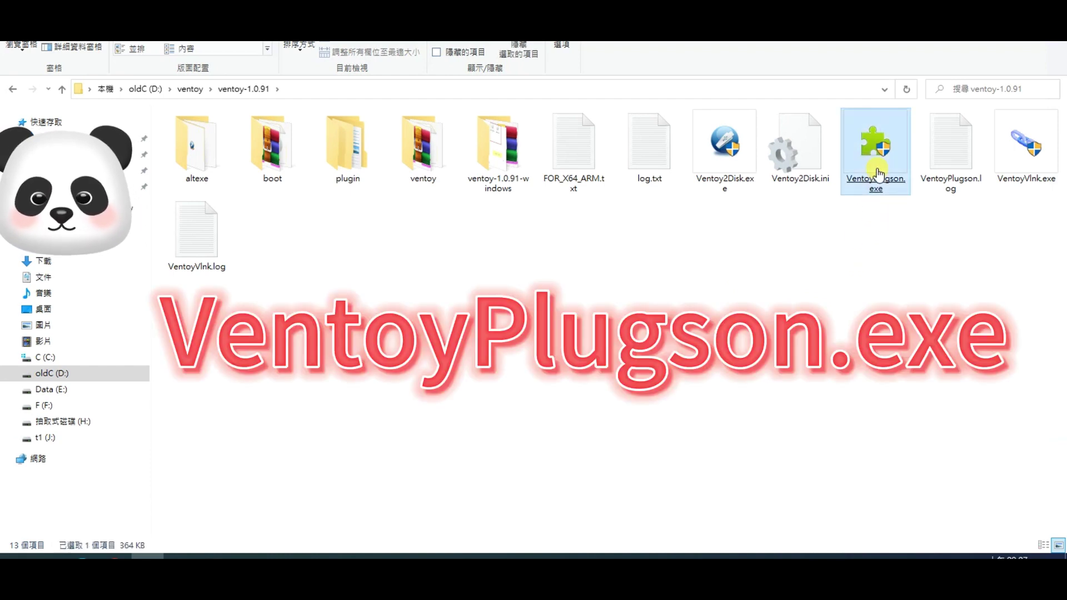
double_click(877, 173)
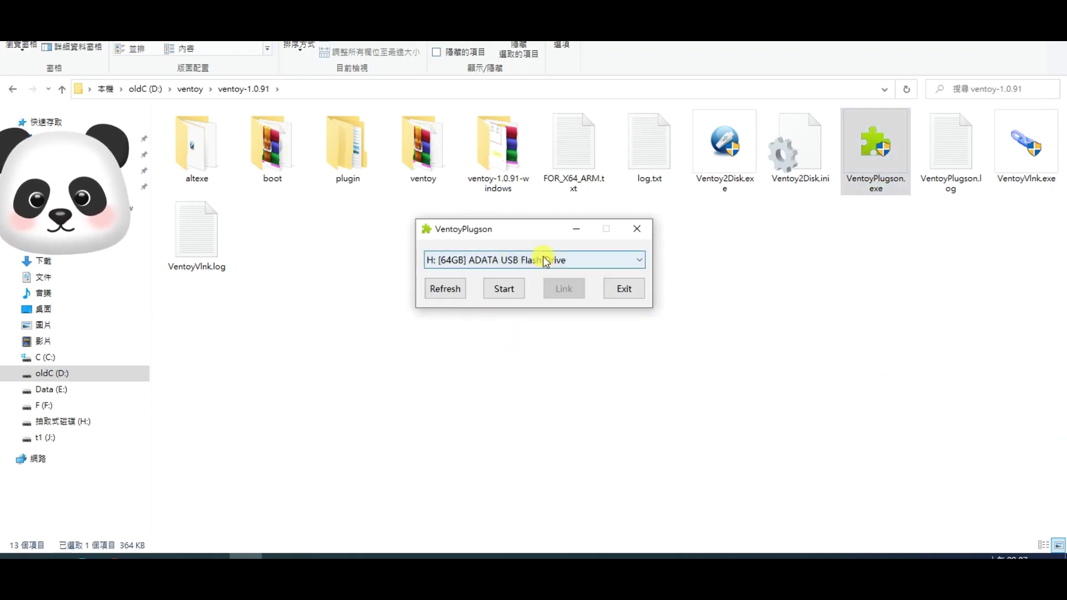
left_click_drag(532, 227, 512, 221)
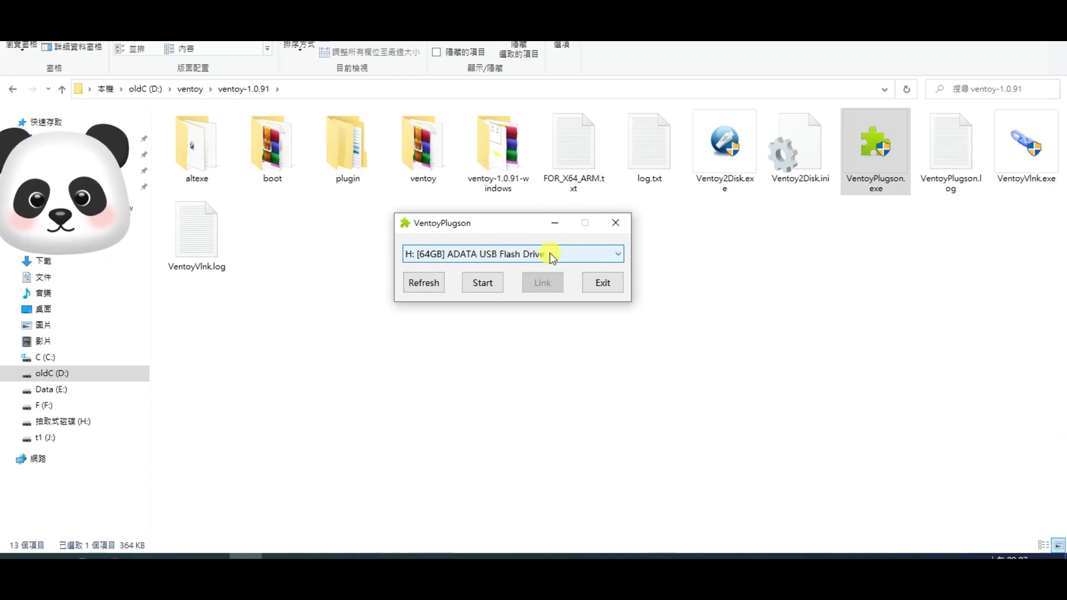
left_click(428, 288)
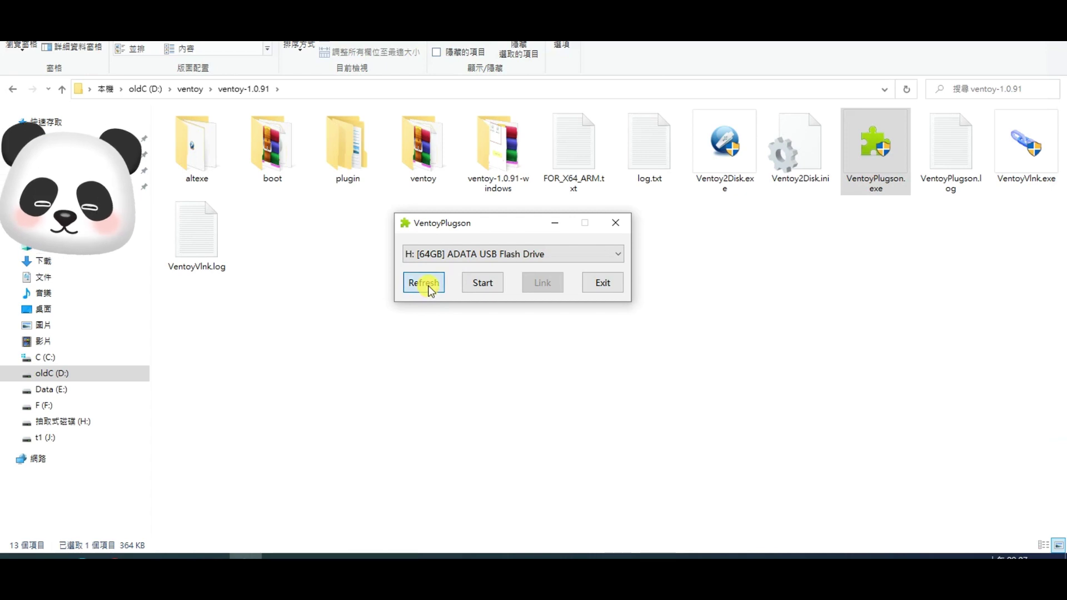
left_click(489, 283)
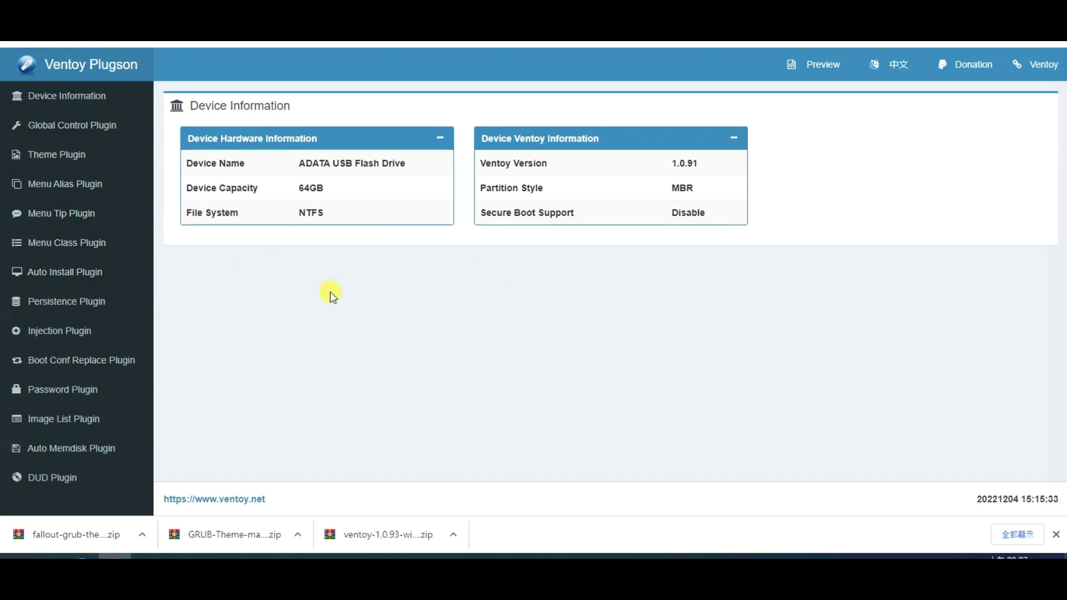
Switch the Ventoy Plugson interface to Chinese and set VTOY_MENU_LANGUAGE to zh_TW in the global control plugin
left_click(902, 66)
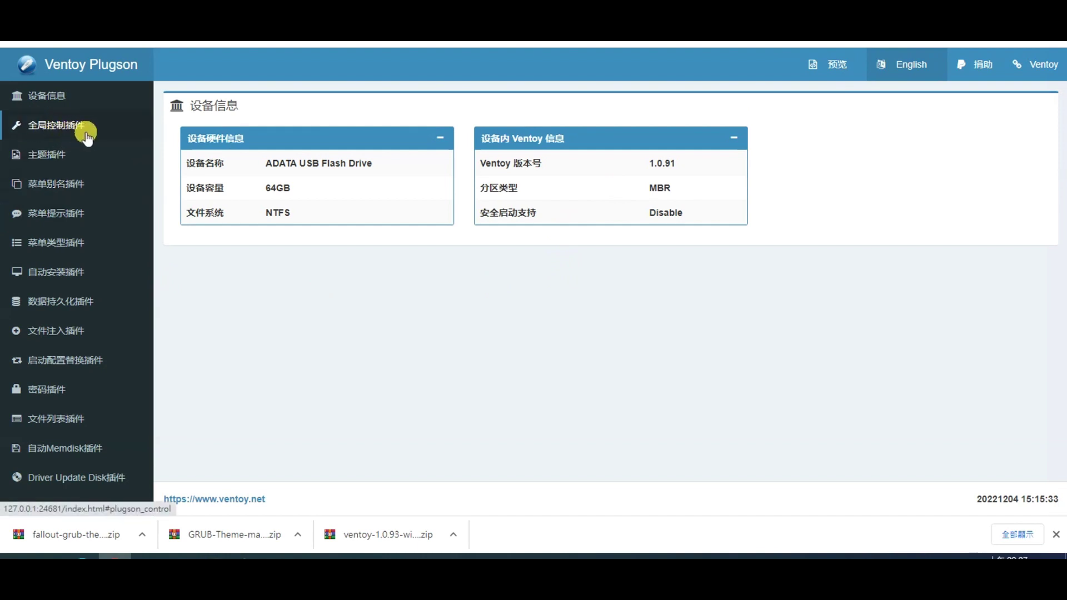
left_click(58, 132)
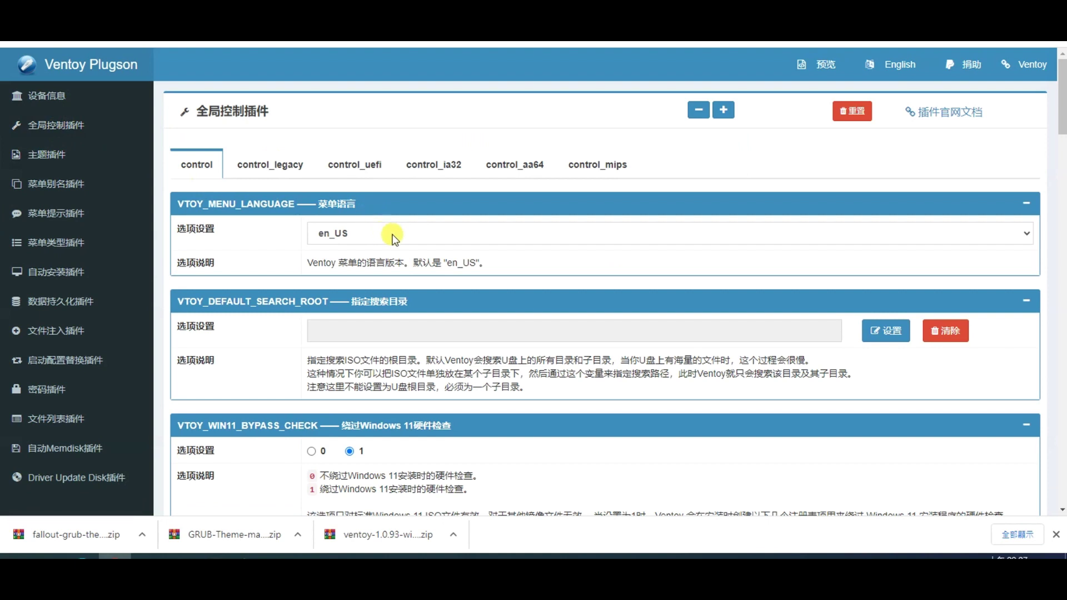
left_click(383, 233)
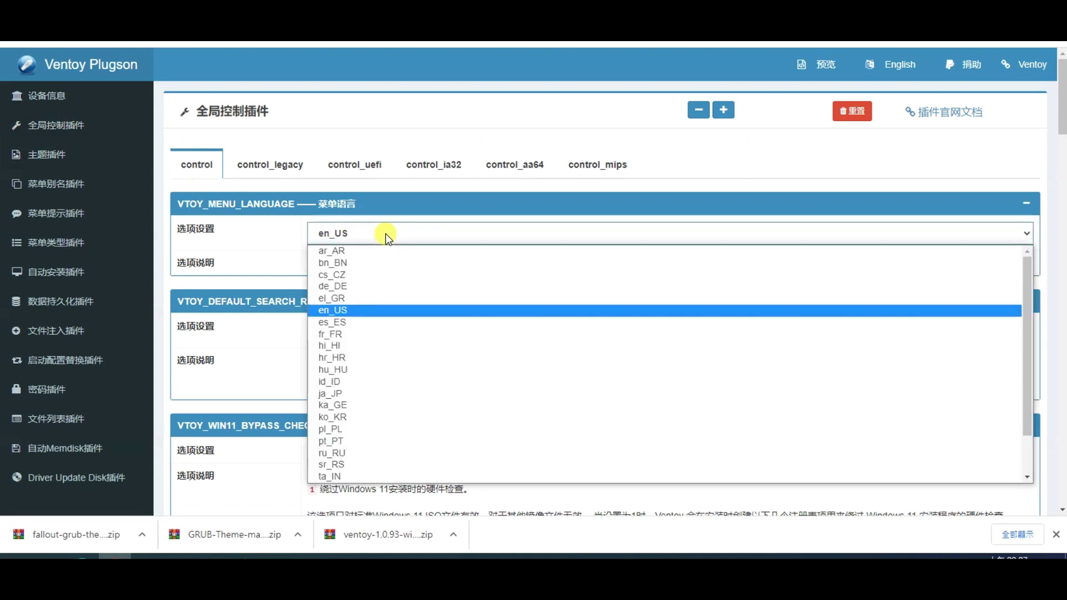
scroll(476, 330, "down", 1)
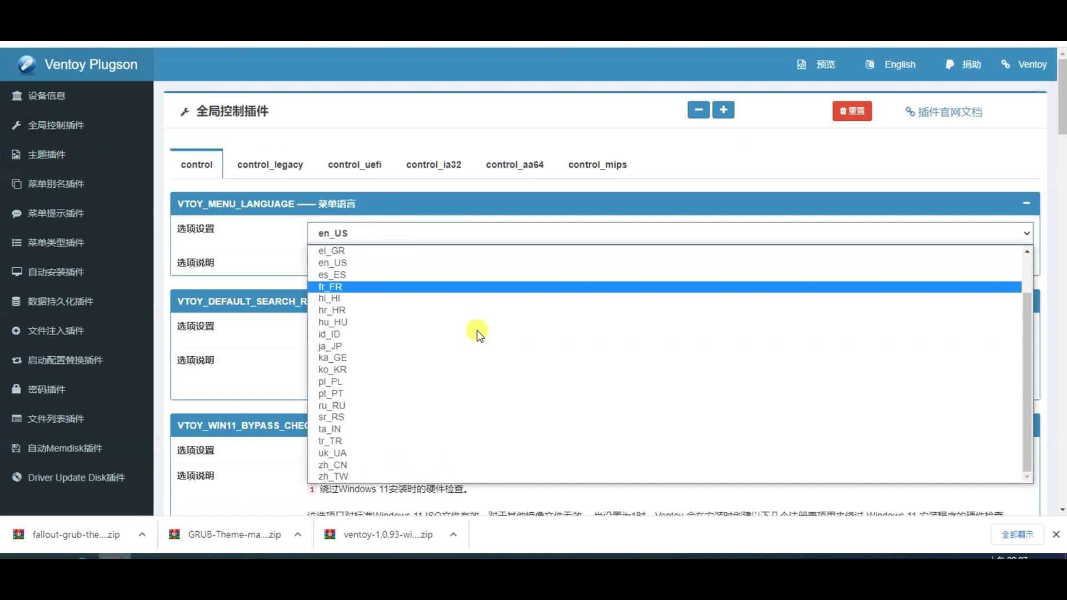
left_click(352, 477)
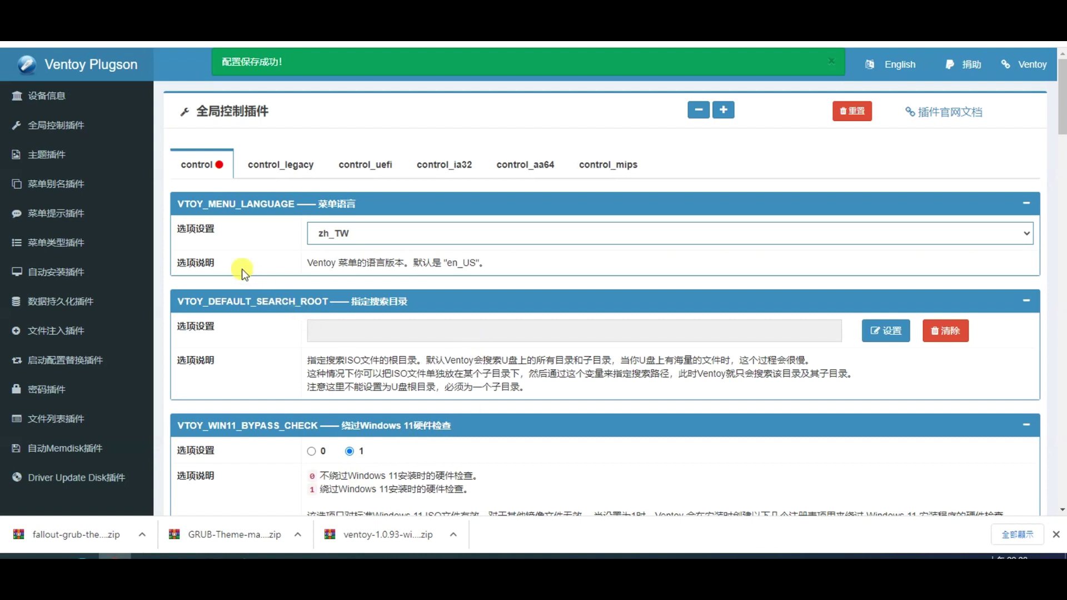
Open the theme plugin settings, and extract fallout-grub-theme-master.zip in place inside the ventoy folder on drive D: in File Explorer
left_click(52, 160)
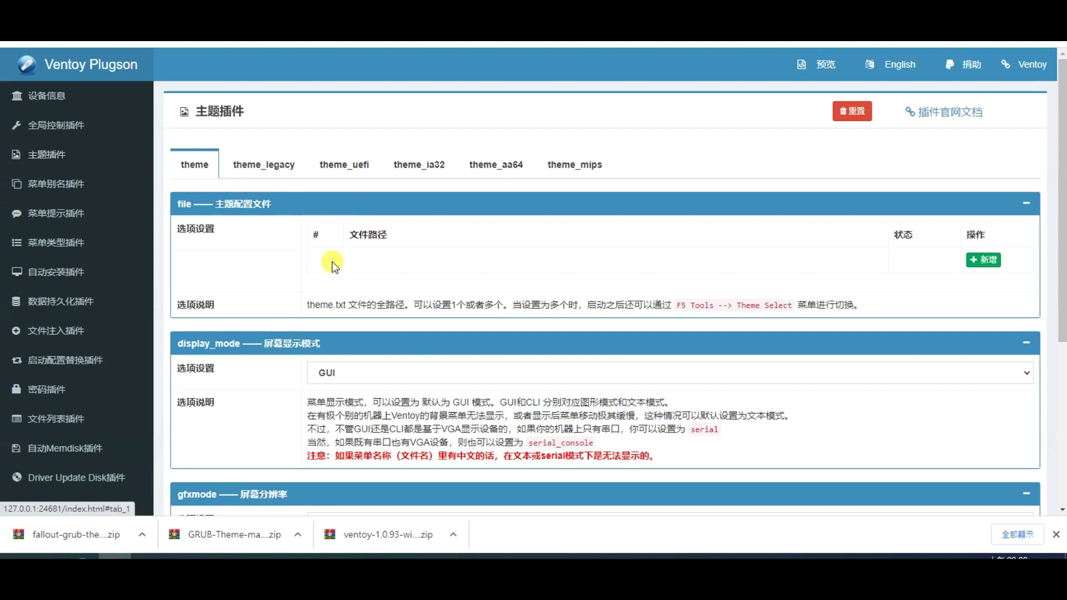
left_click(206, 546)
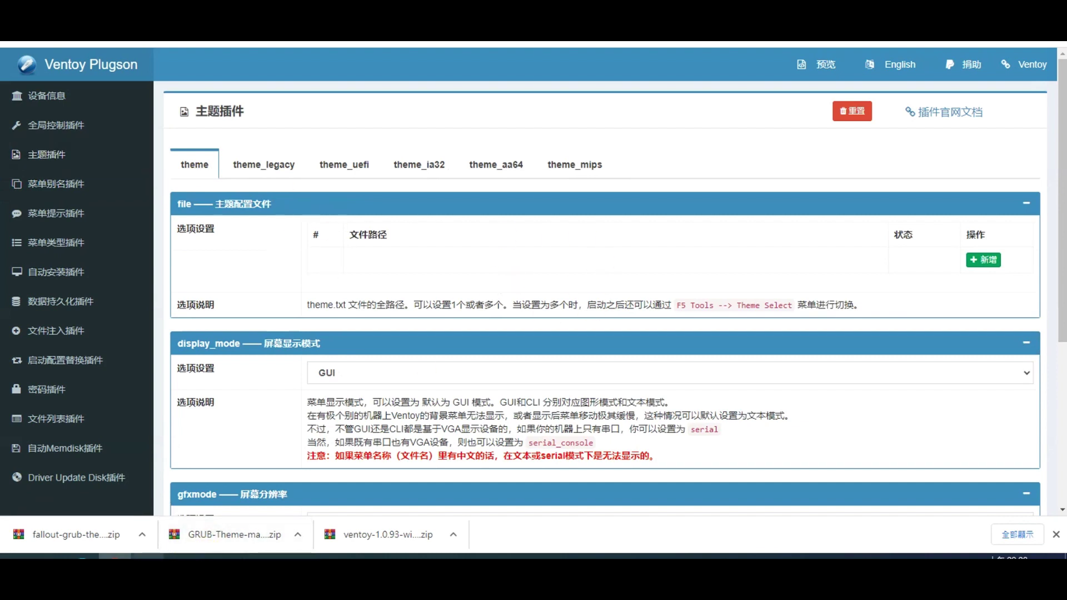
mouse_move(148, 534)
left_click(189, 511)
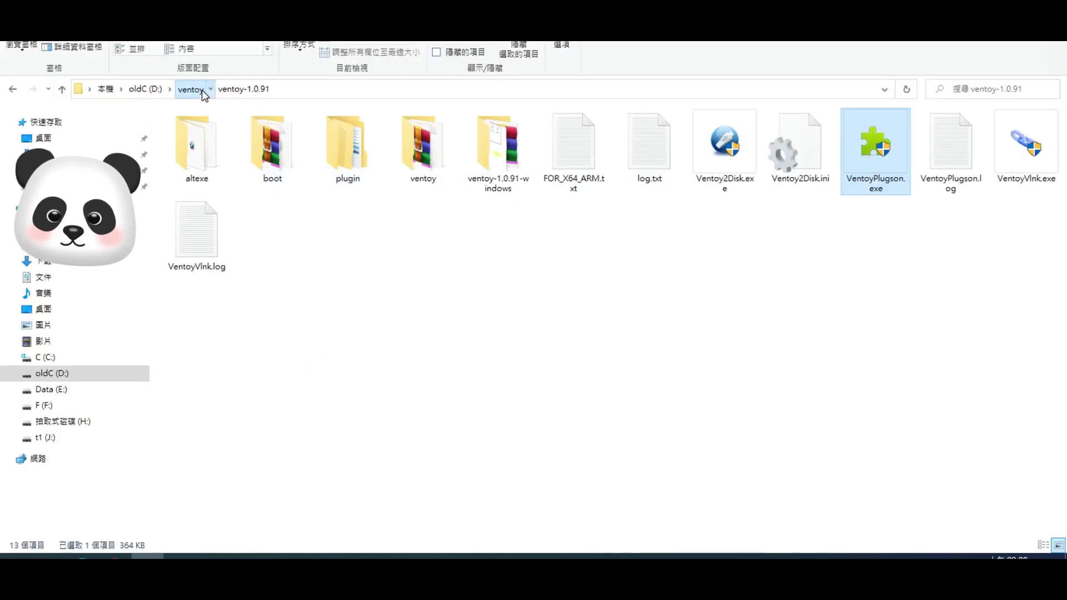
left_click(192, 90)
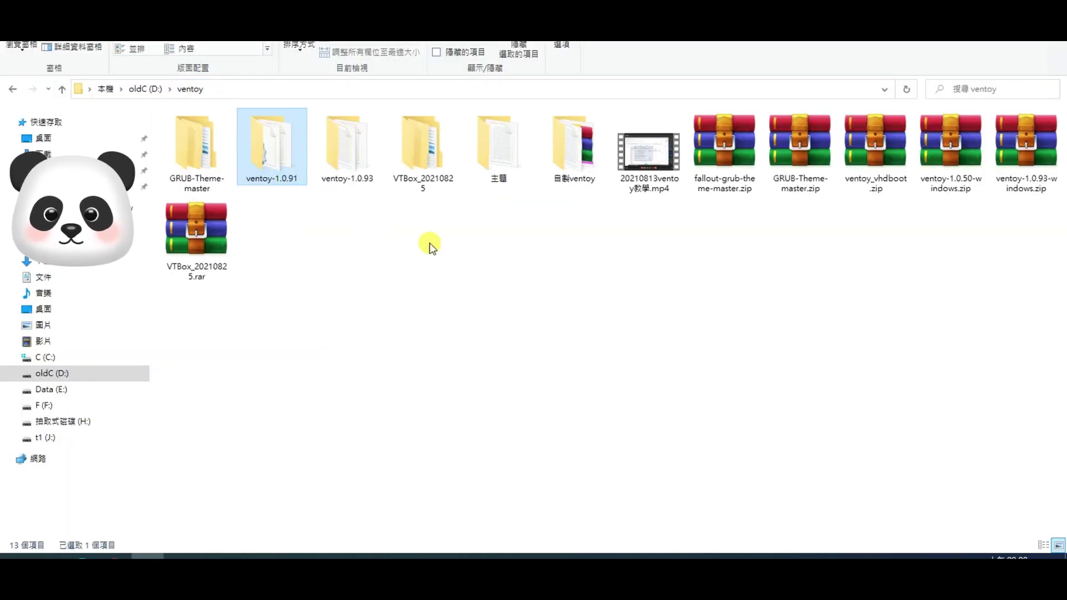
left_click(712, 172)
right_click(712, 168)
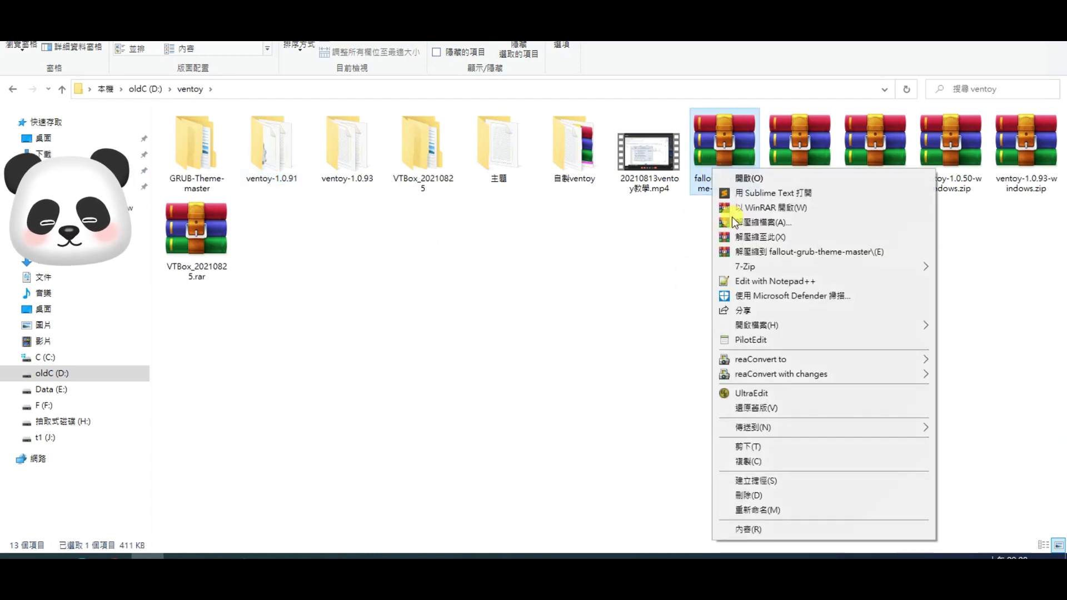
left_click(735, 238)
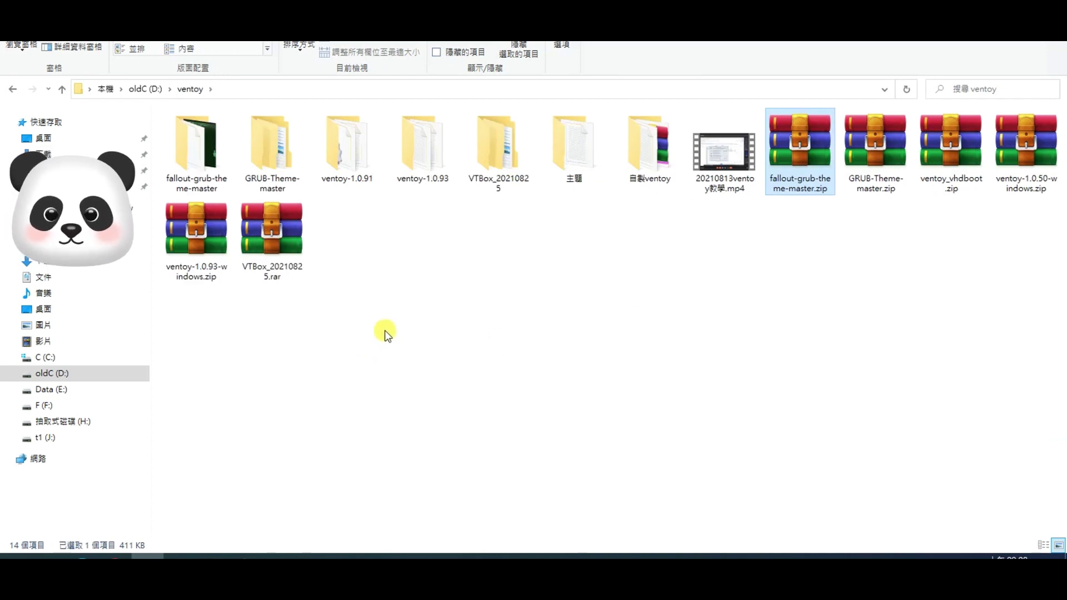
Check the extracted fallout-grub-theme-master folder's contents and copy the folder into the ventoy folder on drive H:
double_click(198, 166)
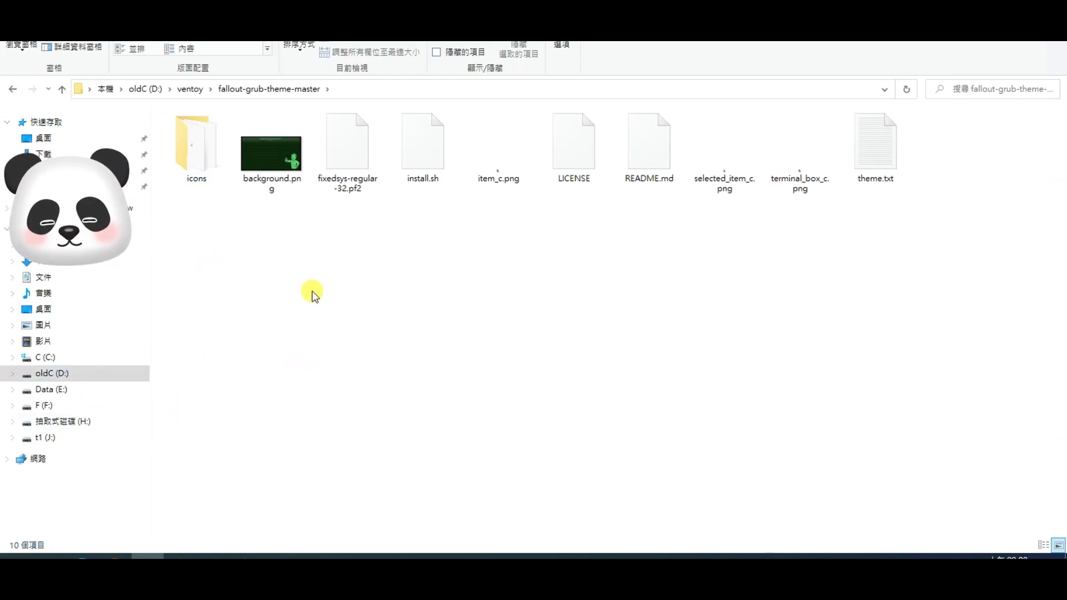
left_click(78, 423)
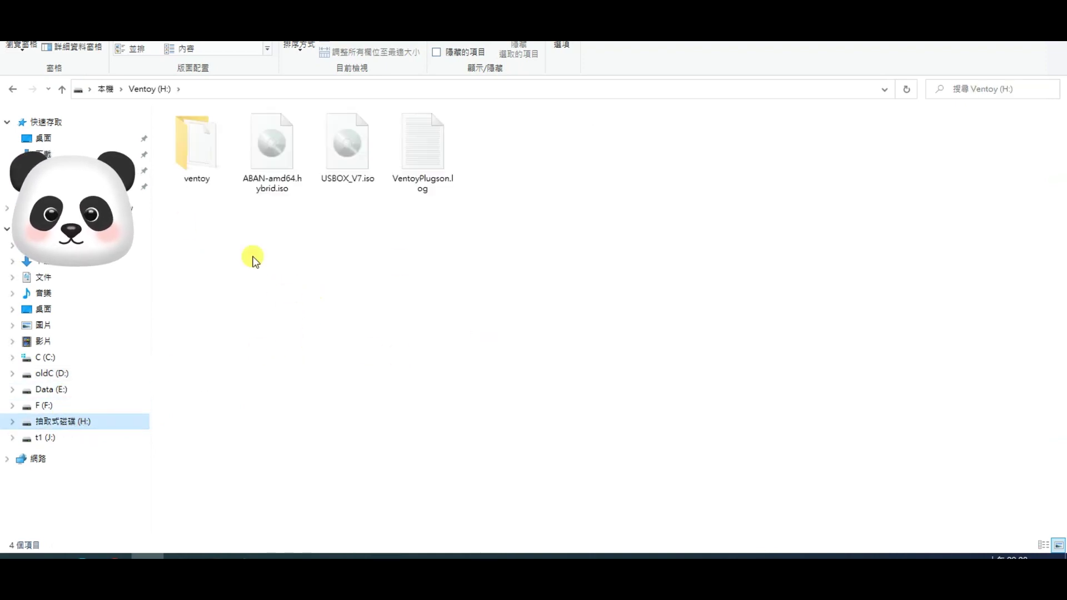
left_click(12, 90)
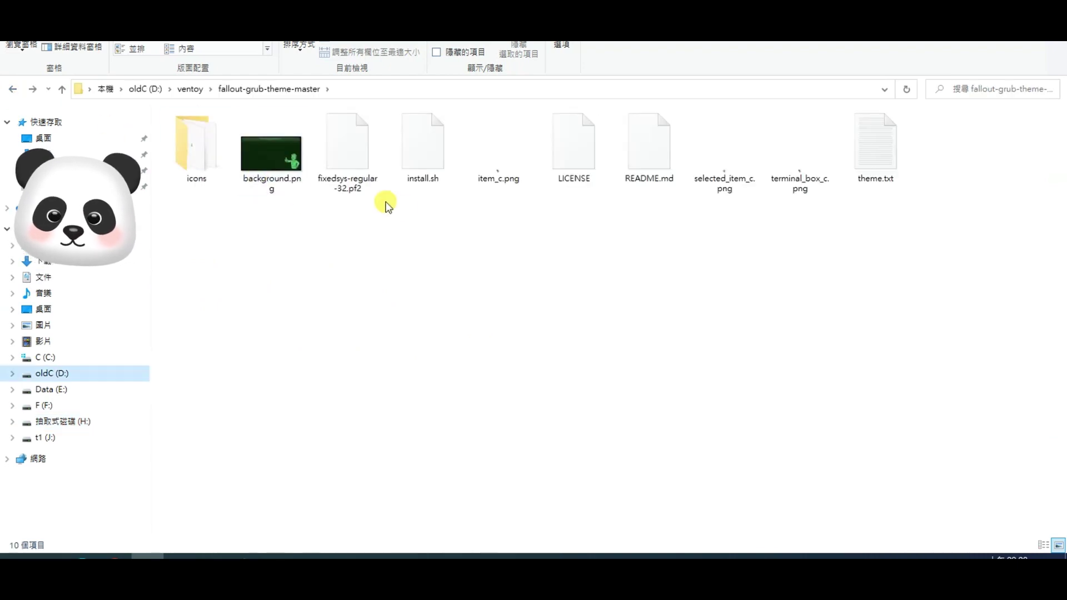
left_click(194, 89)
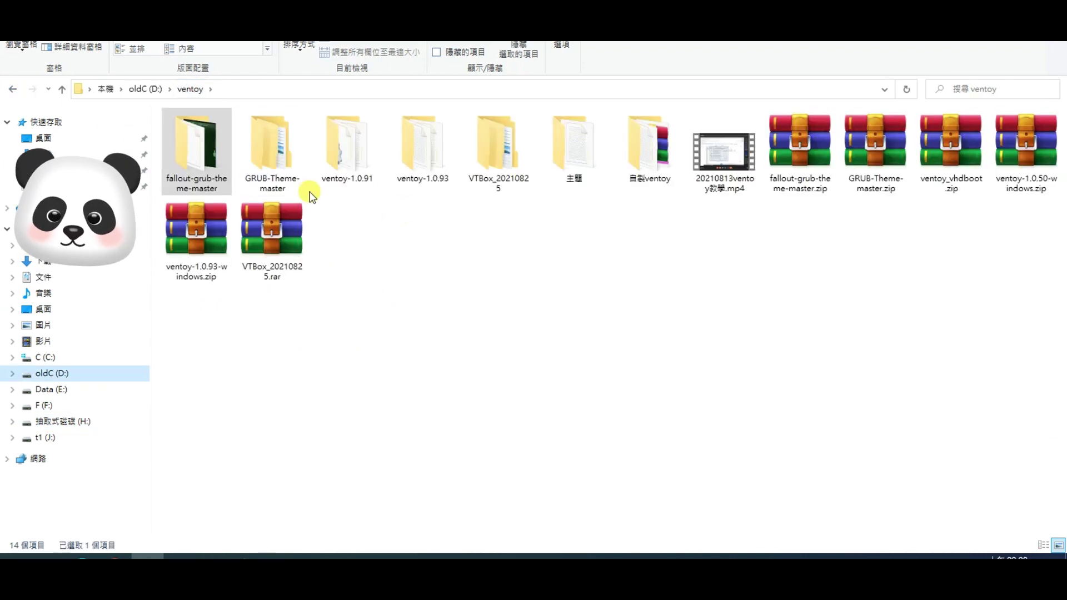
right_click(199, 140)
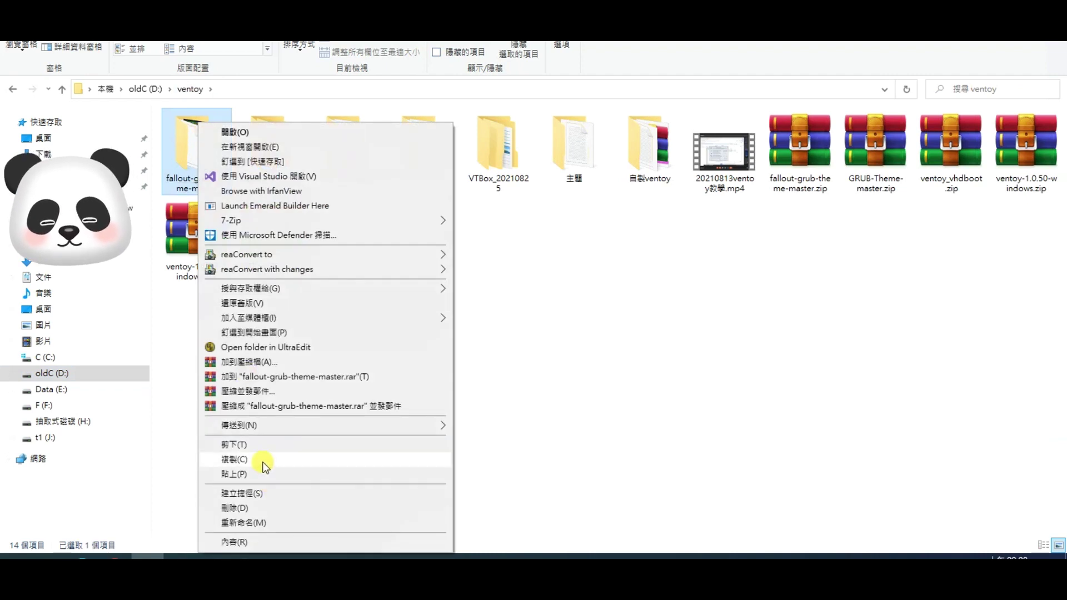
left_click(264, 460)
left_click(62, 423)
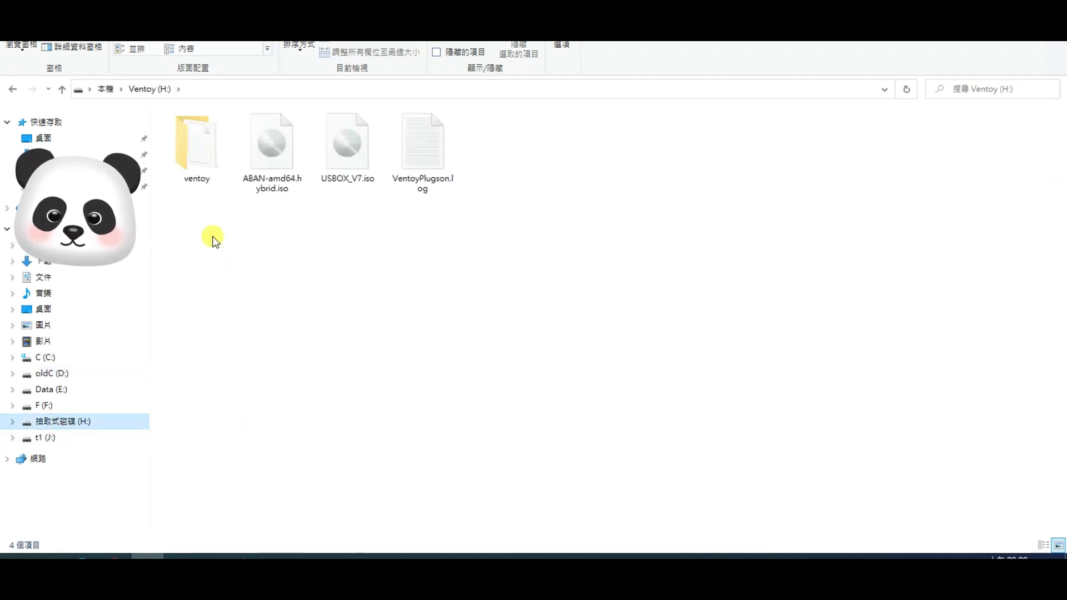
double_click(198, 161)
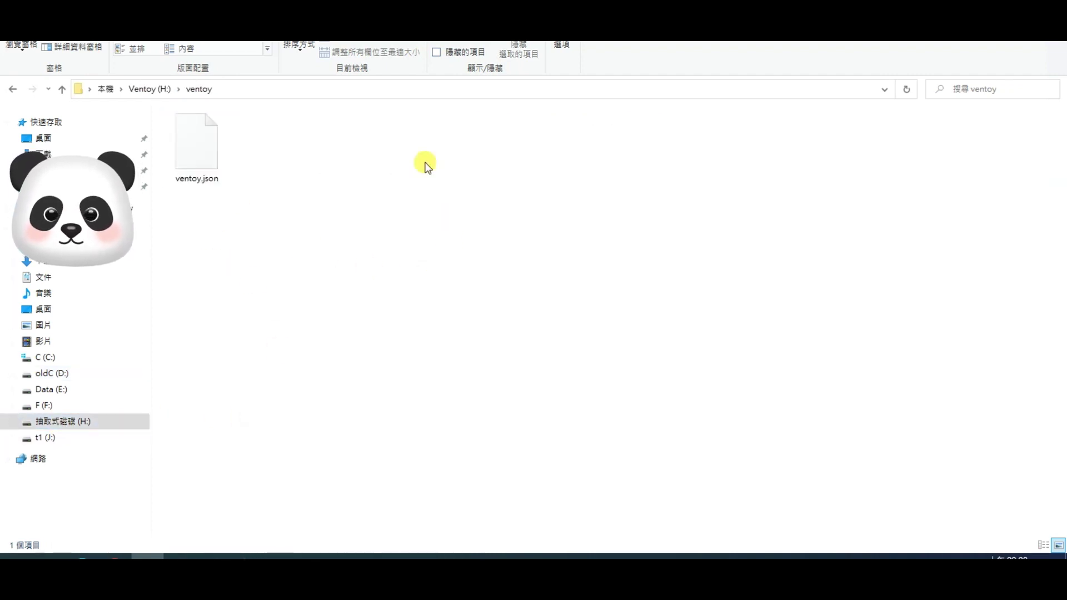
right_click(424, 161)
left_click(456, 251)
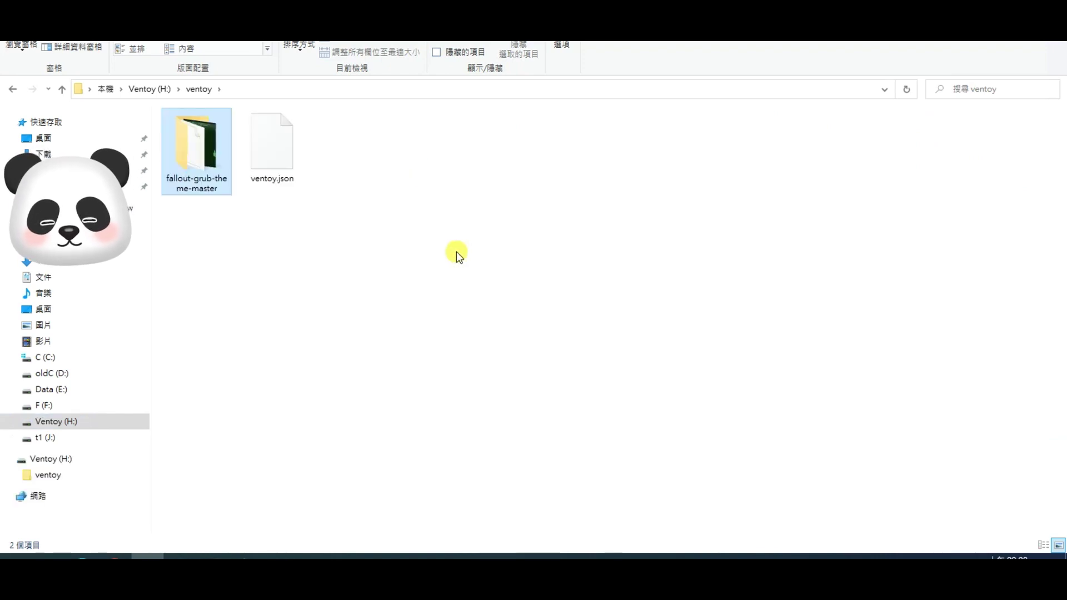
Rename the copied fallout-grub-theme-master folder on drive H: as fallout
right_click(195, 154)
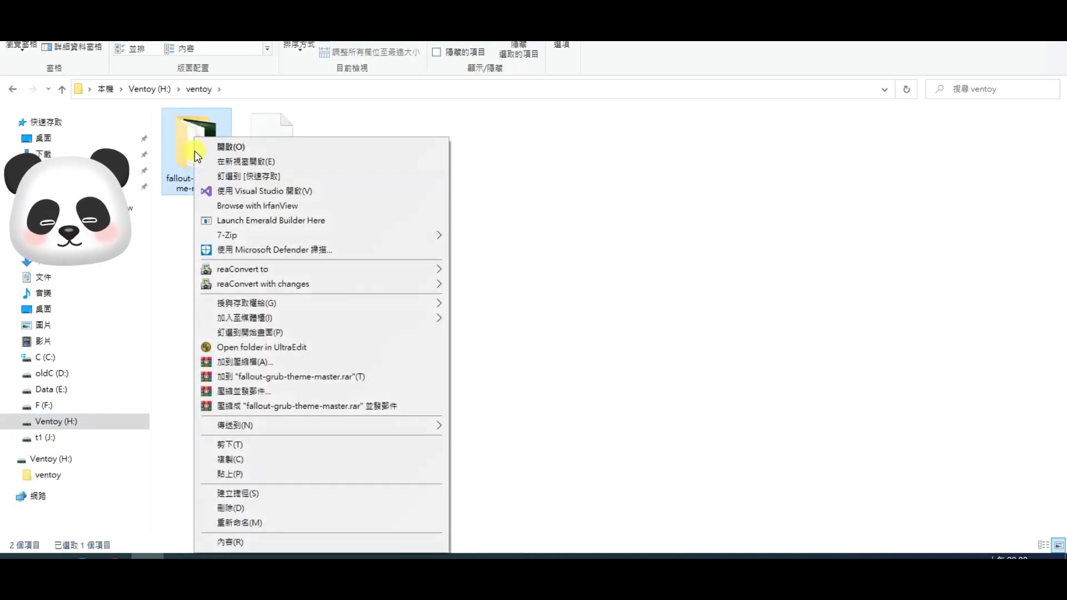
left_click(258, 525)
left_click_drag(196, 178, 244, 201)
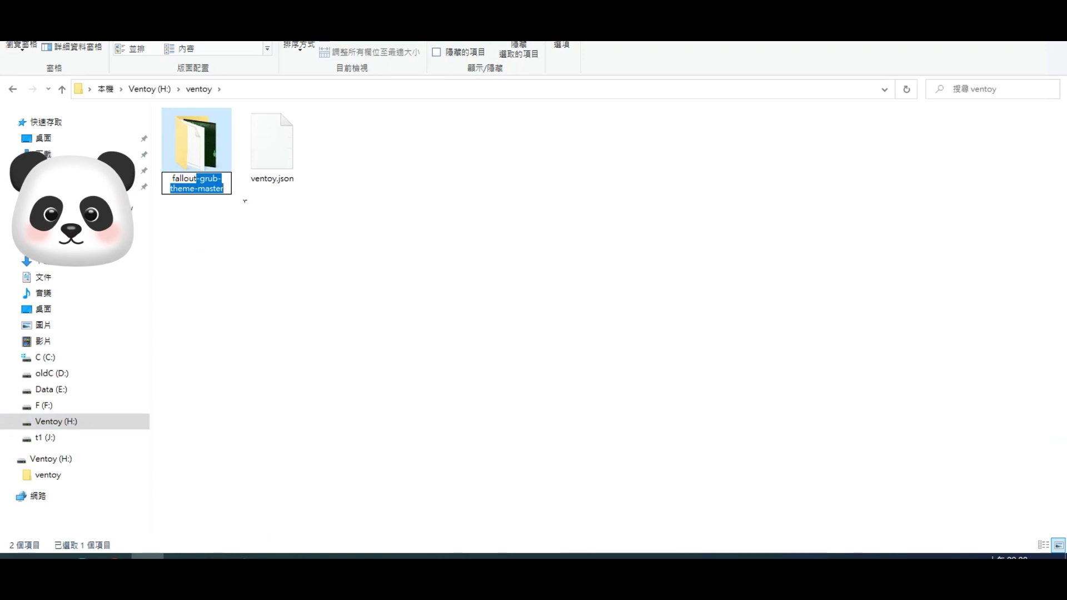
key("BackSpace")
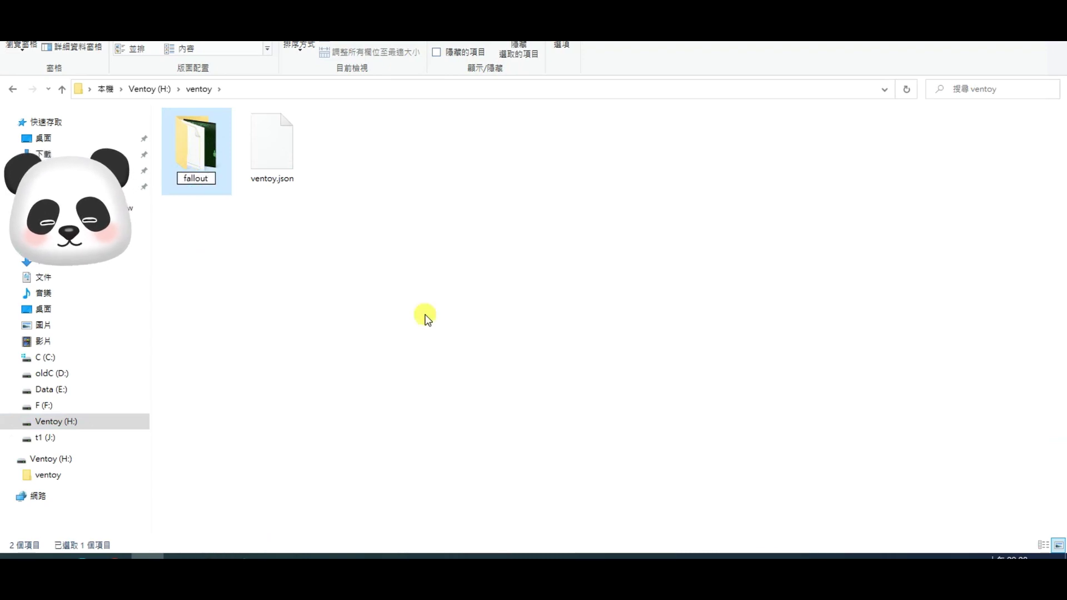
key("Return")
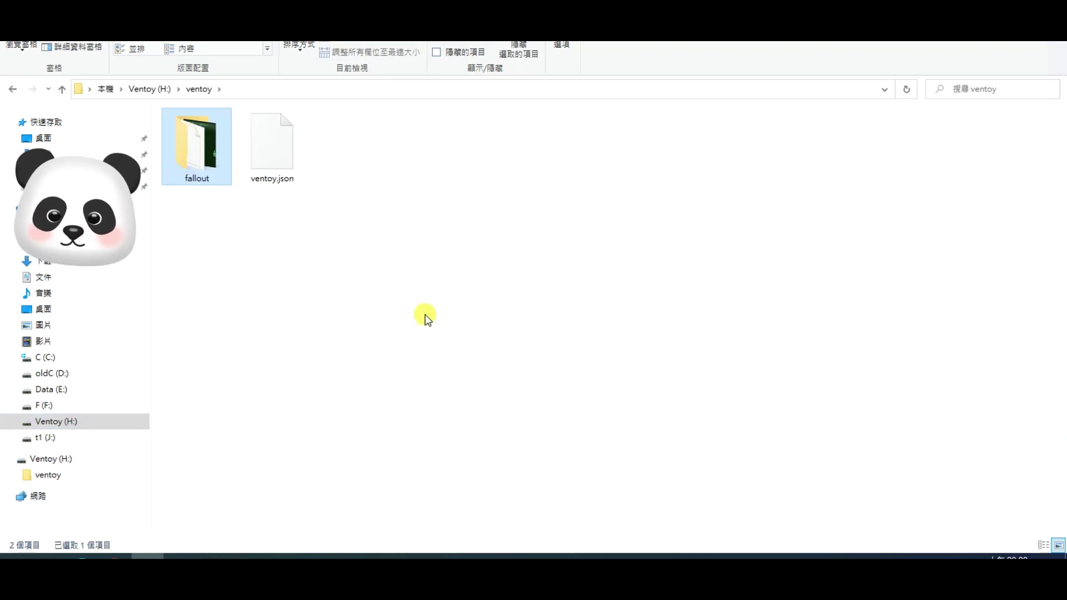
Open the fallout folder and copy its full path, H:\ventoy\fallout
key("Return")
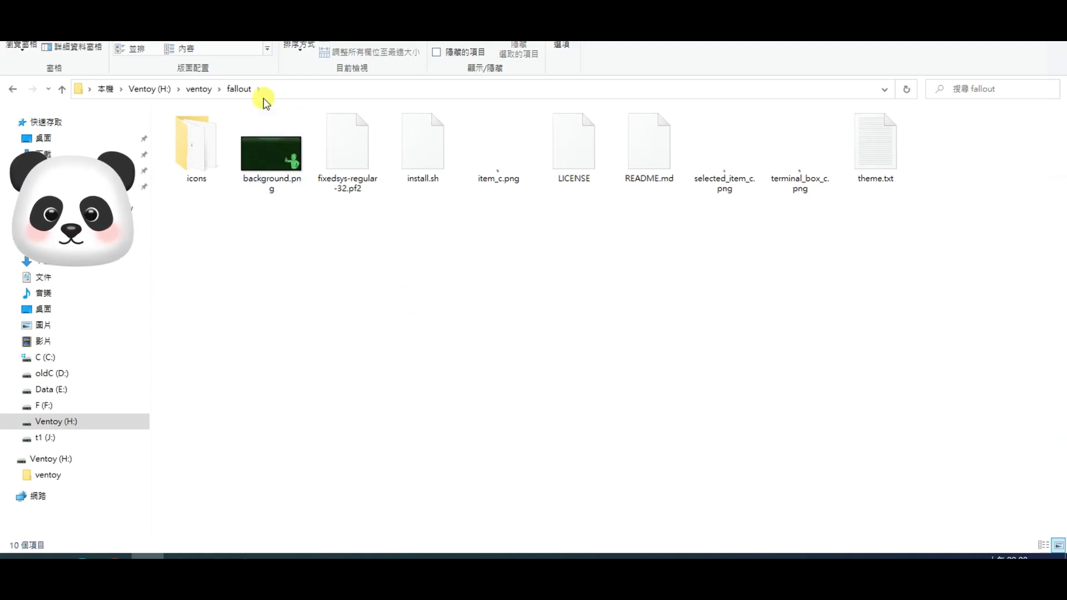
left_click(284, 89)
right_click(255, 93)
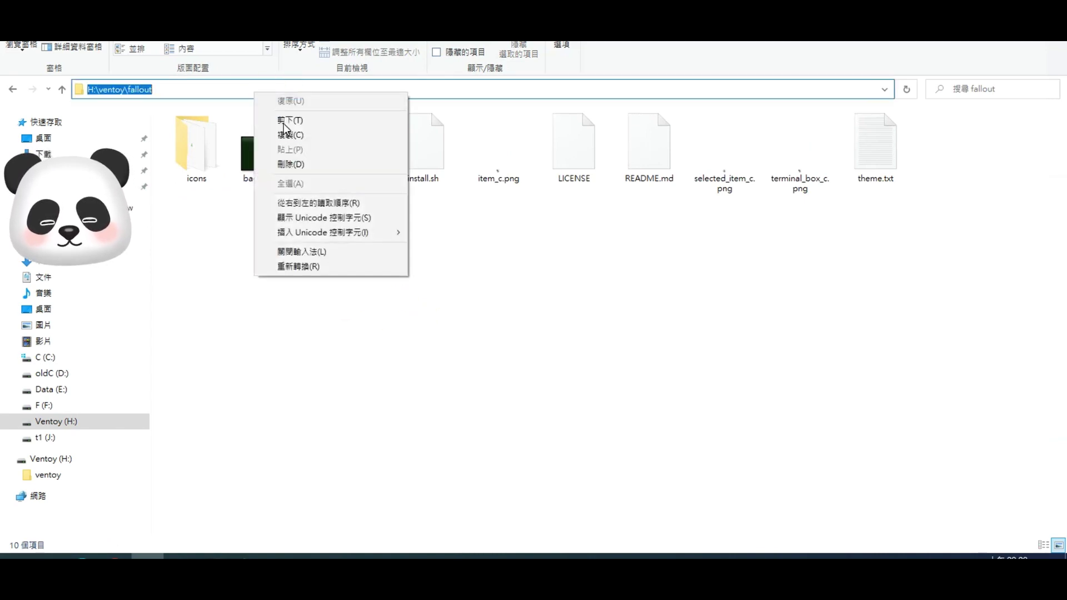
left_click(280, 134)
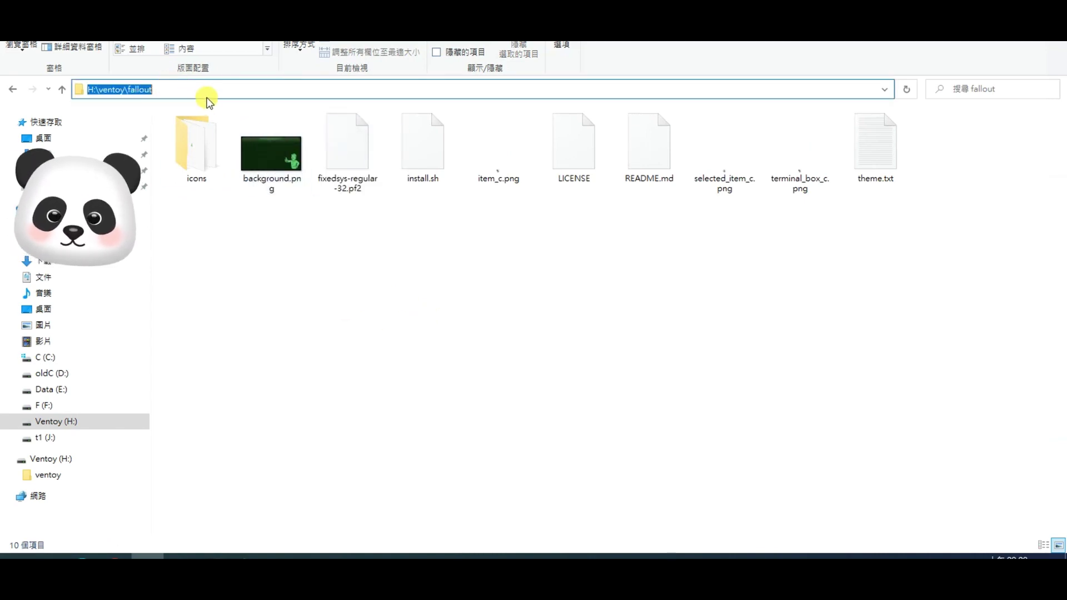
Switch to Ventoy Plugson and add a theme with the file path H:\ventoy\fallout\theme.txt
mouse_move(150, 555)
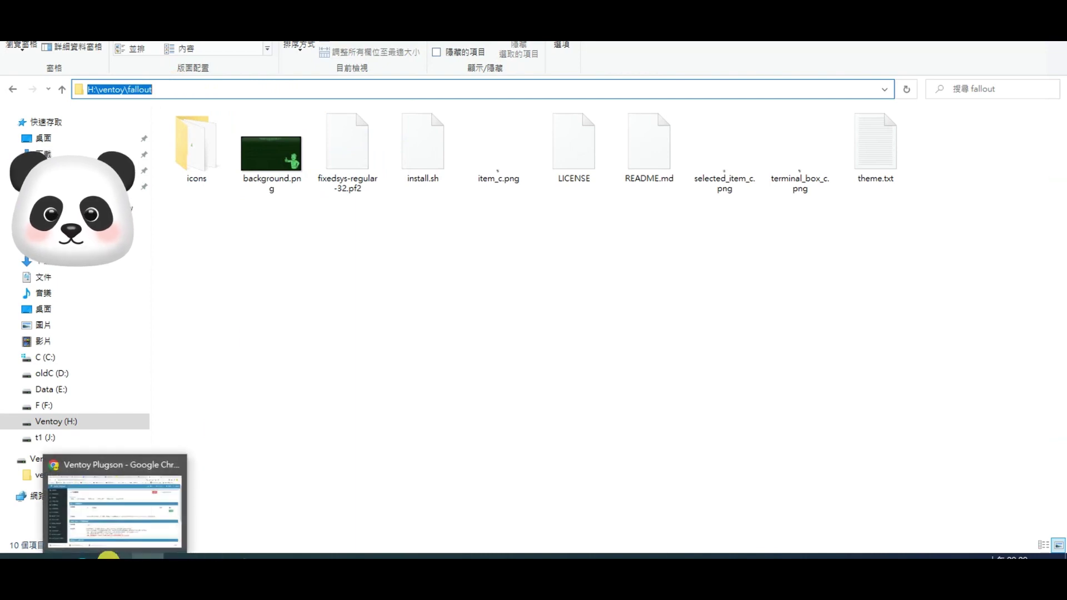
left_click(119, 534)
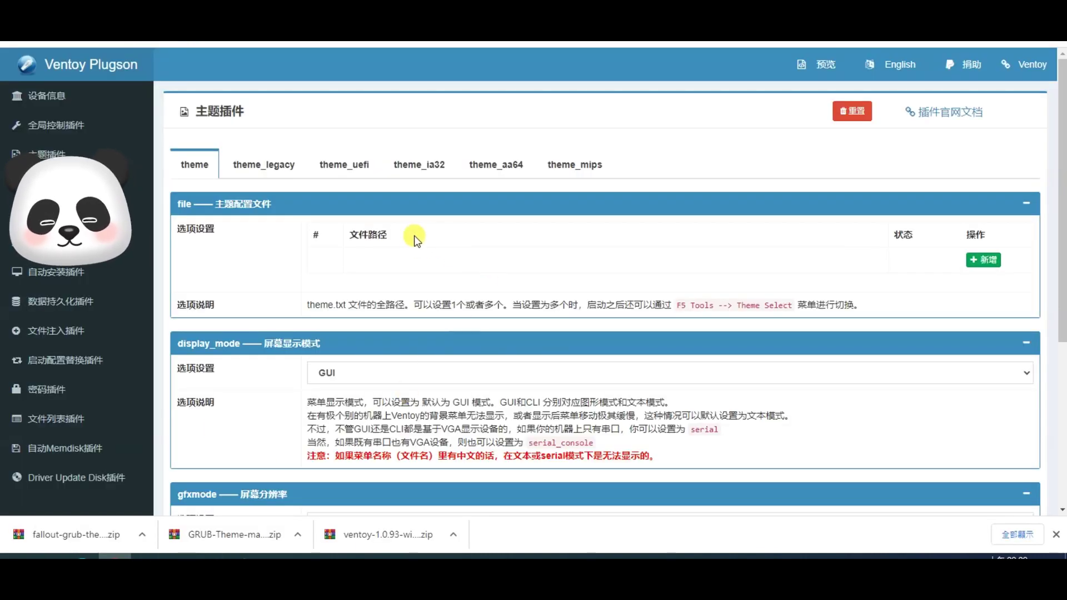
left_click(983, 260)
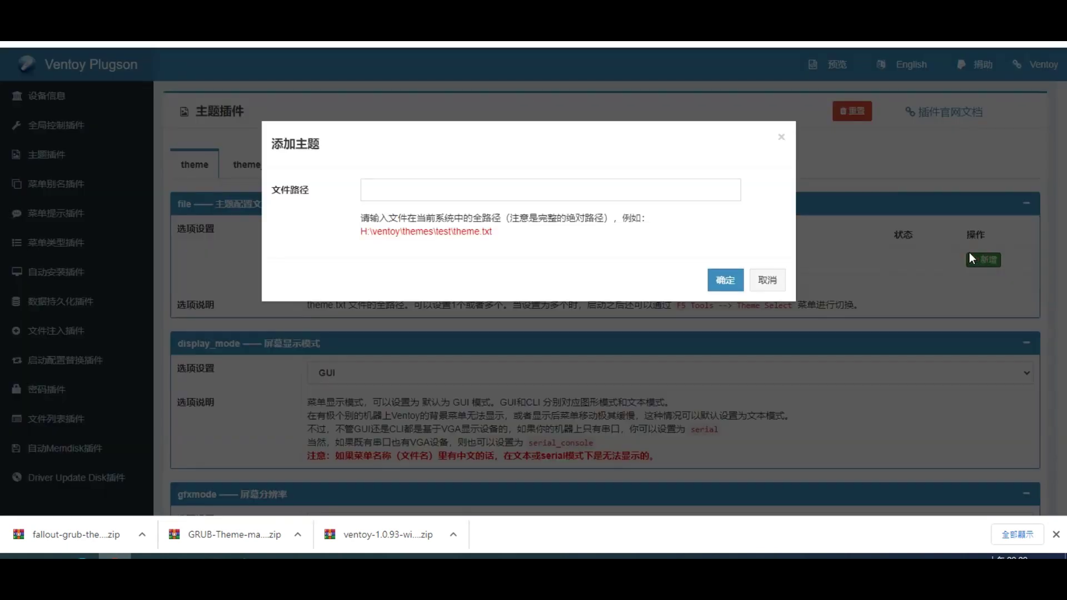
left_click(446, 196)
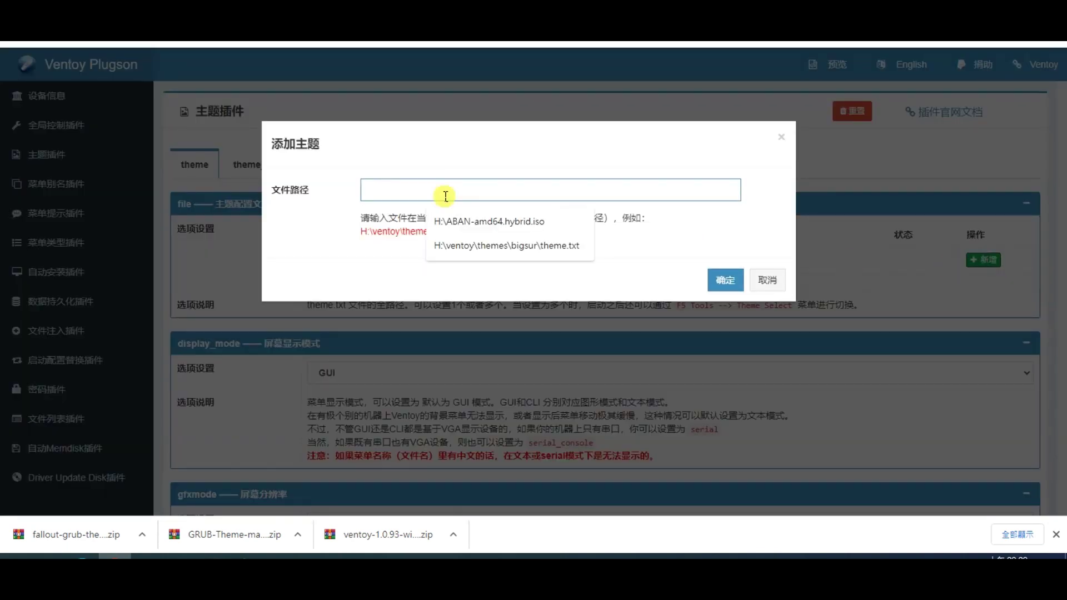
key("ctrl+v")
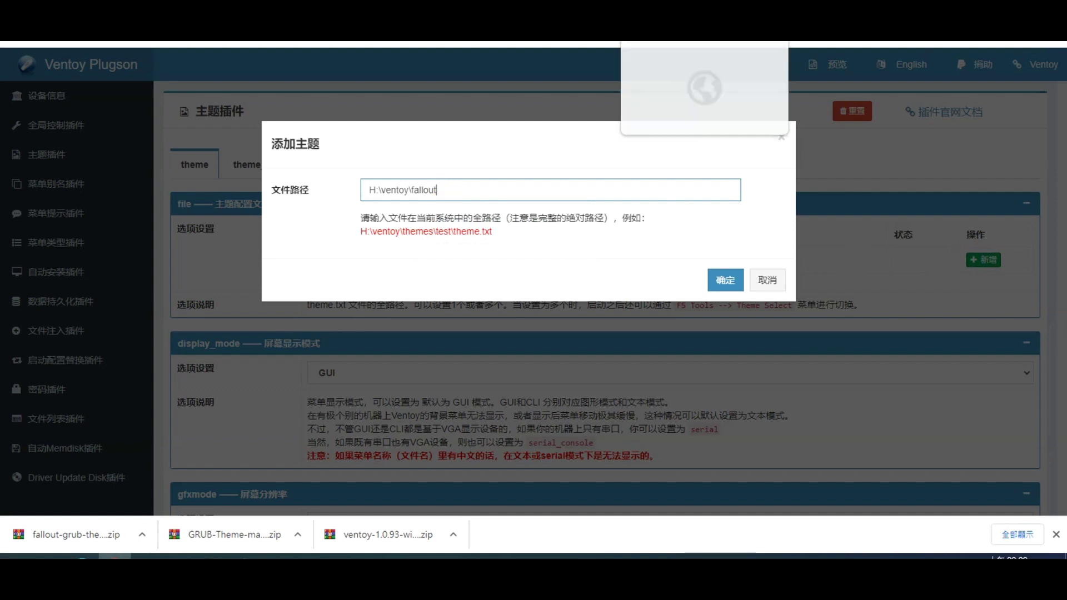
type("\\theme.txt")
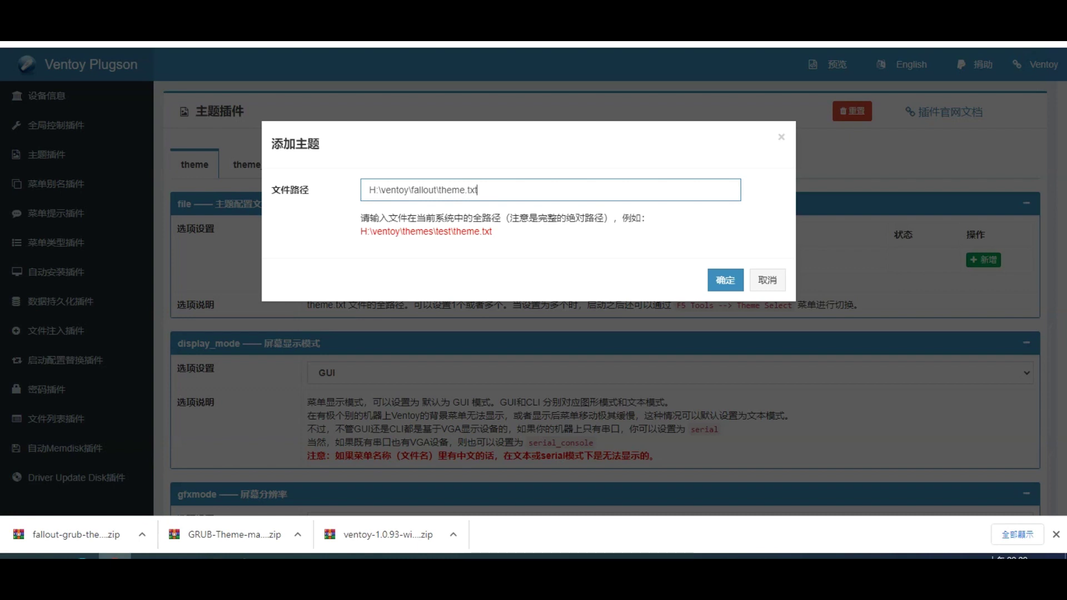
left_click(723, 280)
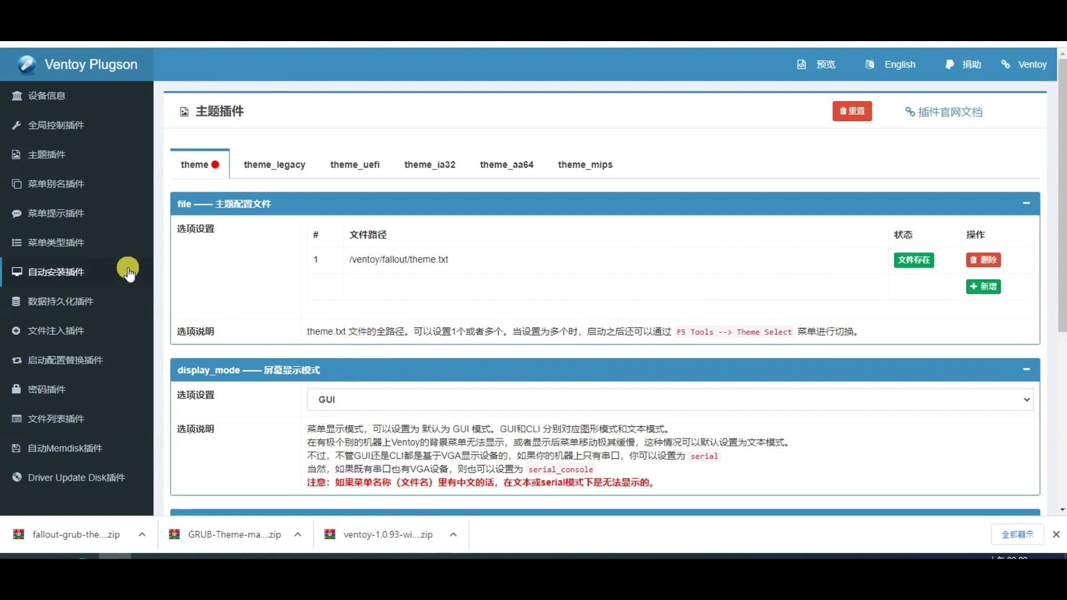
Check drive H: for the ISO files and start a new file alias in the menu alias plugin
left_click(68, 183)
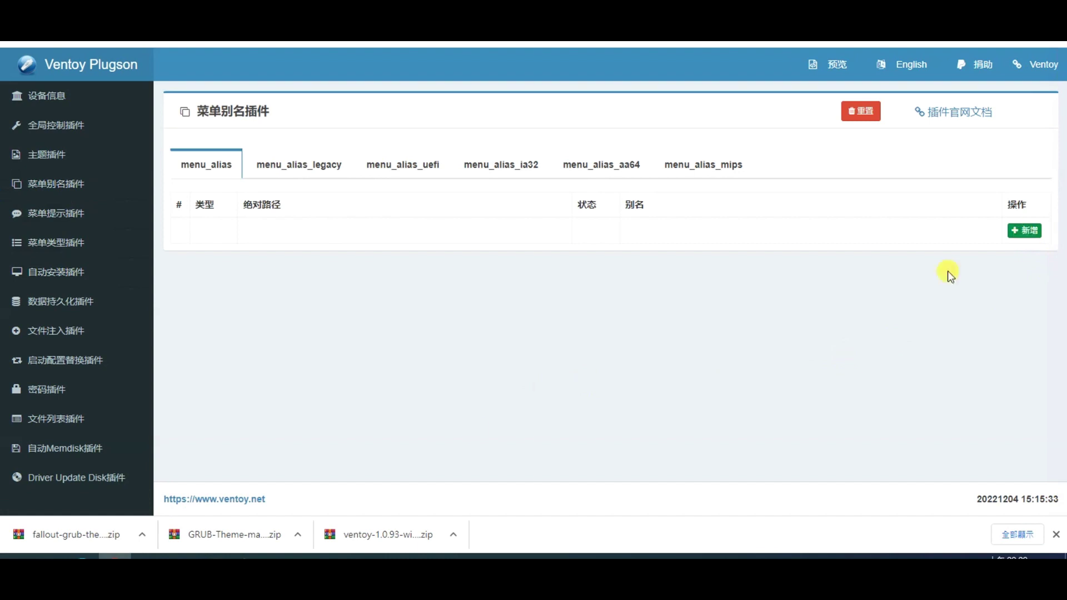
left_click(147, 555)
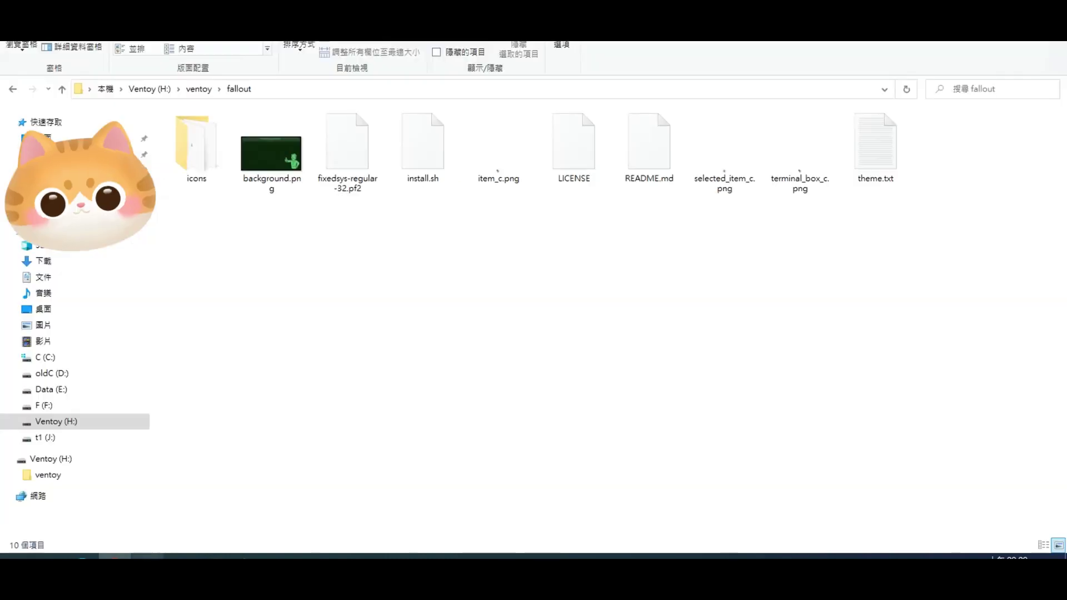
left_click(60, 423)
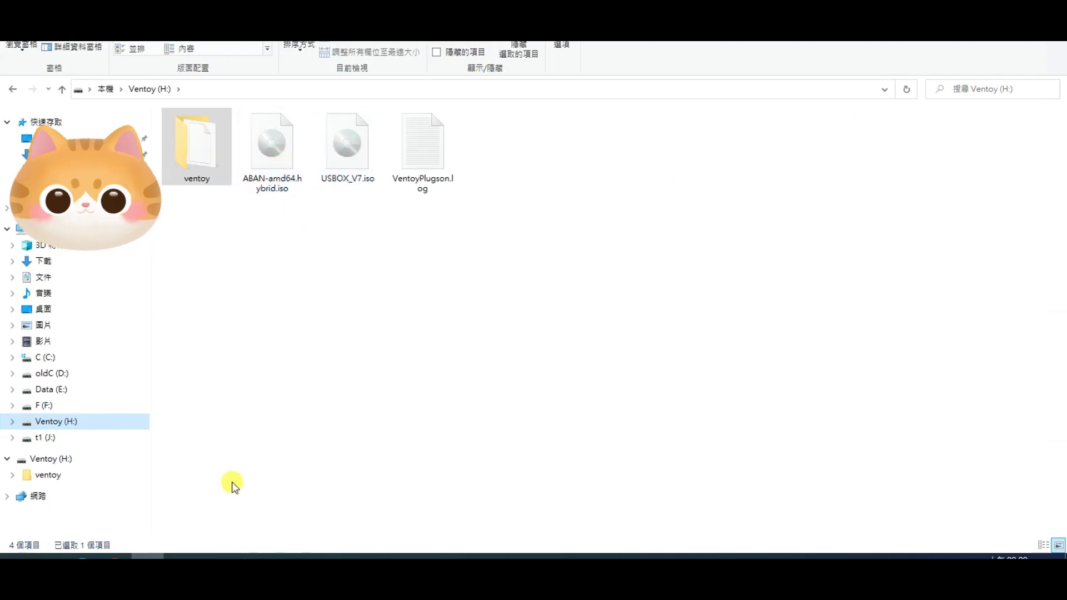
left_click(250, 554)
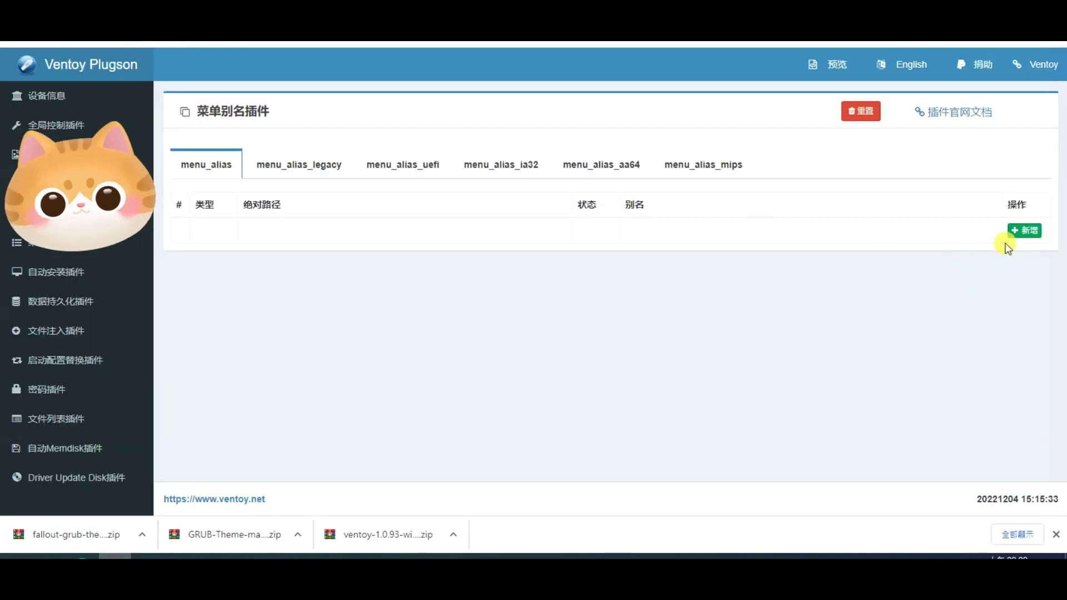
left_click(1019, 232)
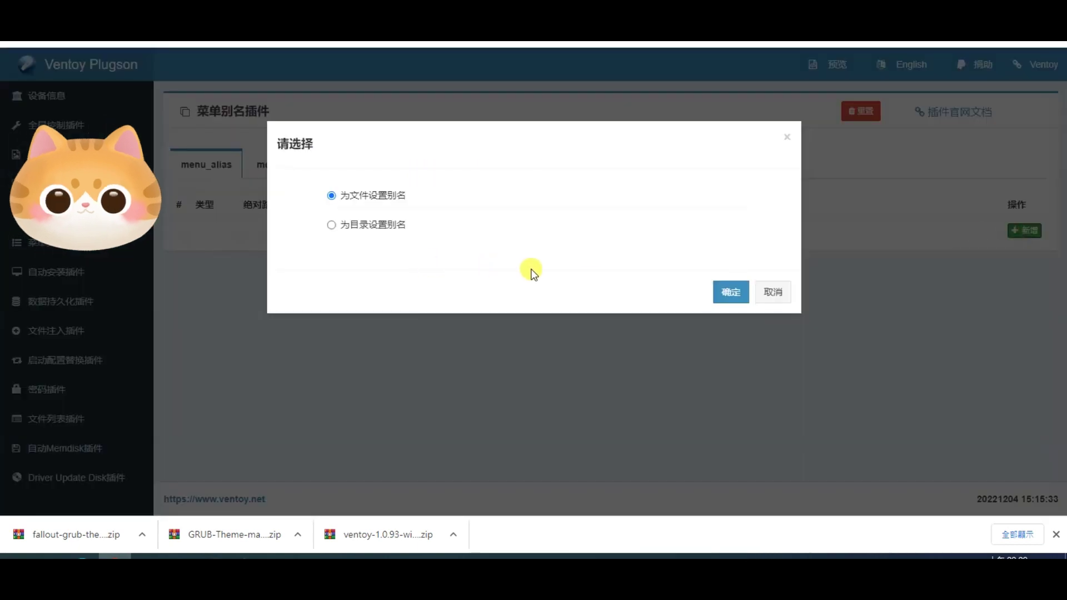
left_click(730, 296)
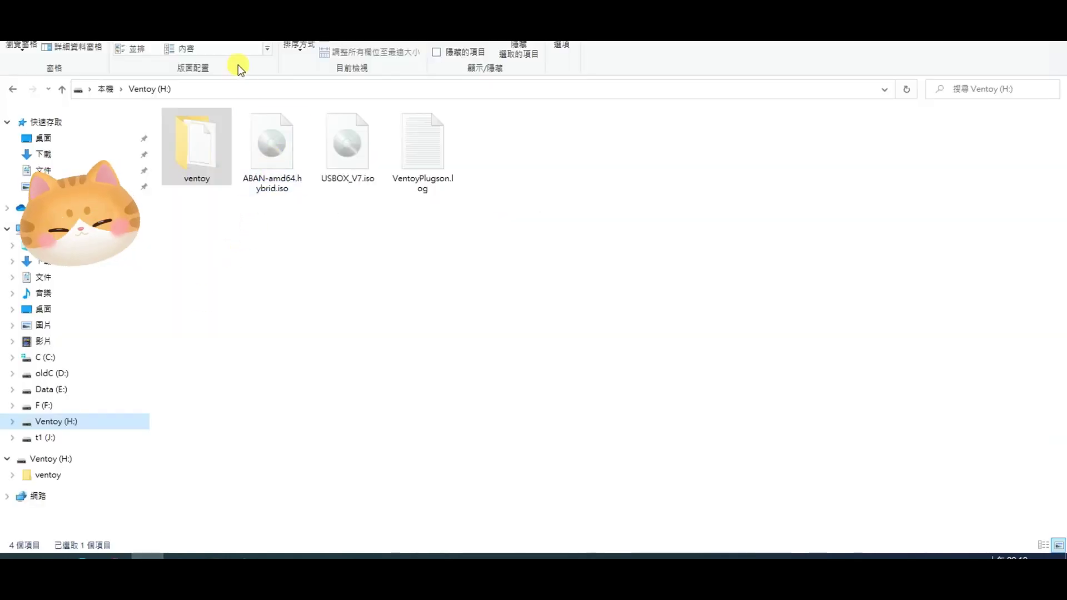
Copy the full file name of ABAN-amd64.hybrid.iso on drive H:, including its extension
right_click(267, 160)
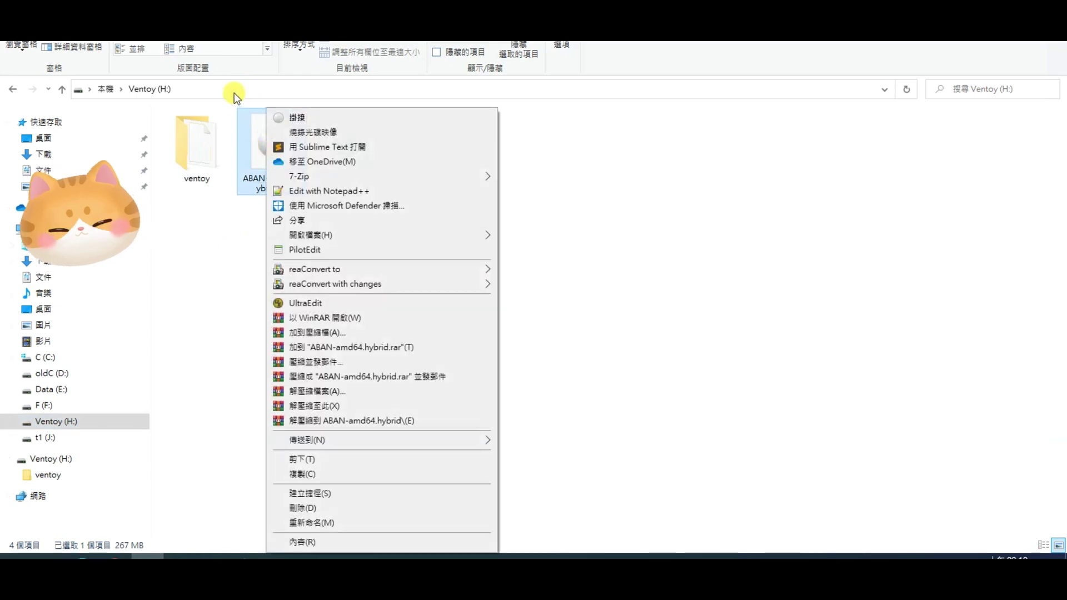
left_click(236, 89)
right_click(261, 161)
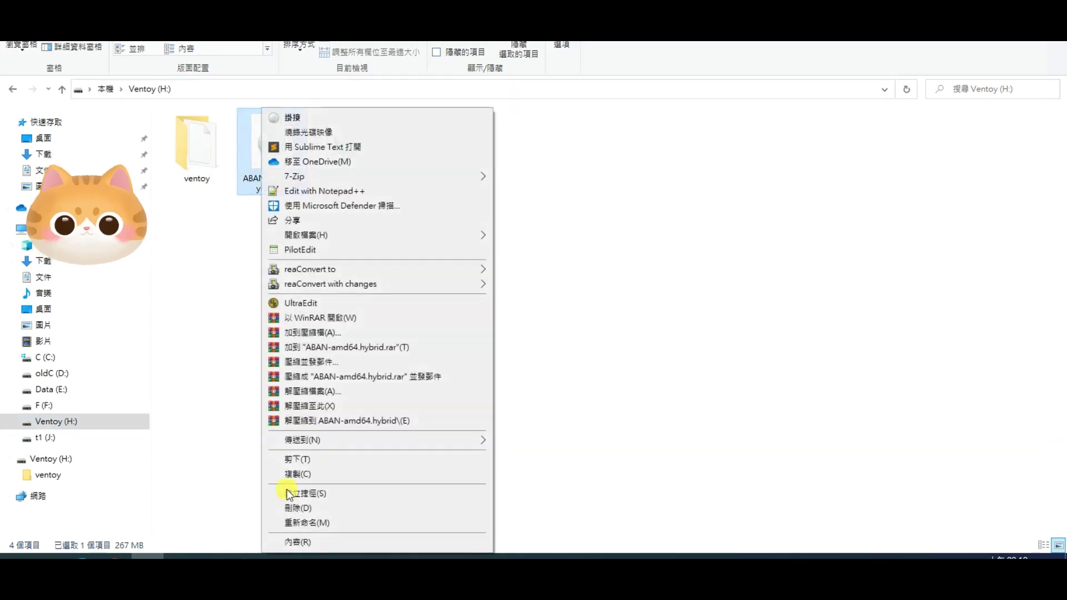
left_click(316, 523)
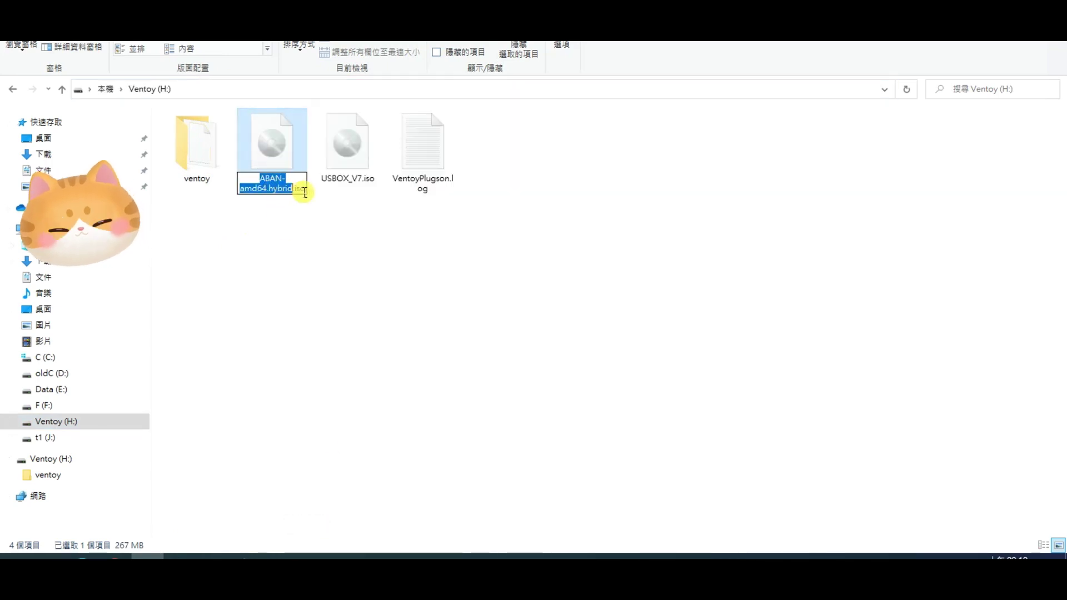
left_click_drag(303, 190, 251, 178)
right_click(252, 179)
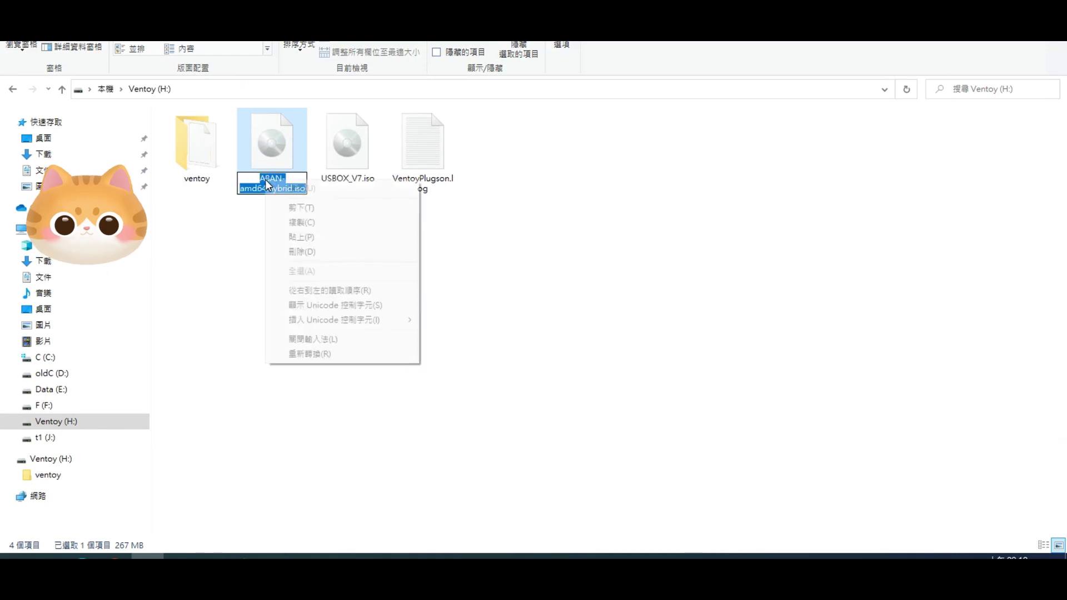
left_click(300, 223)
Switch to Ventoy Plugson and add the alias 清除硬碟 for the file path H:\ABAN-amd64.hybrid.iso
key("alt+Tab")
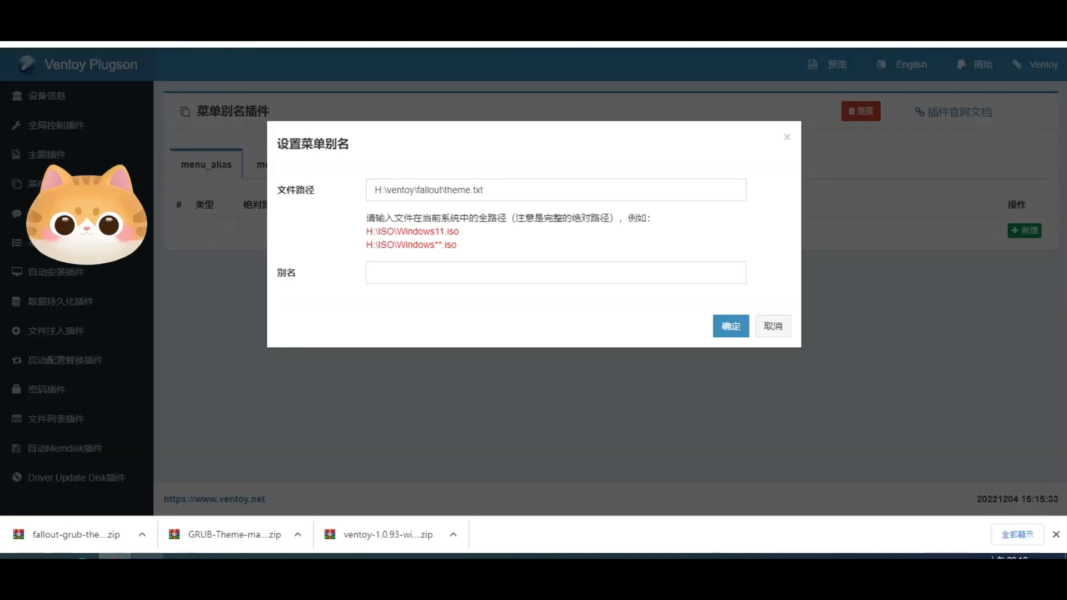
left_click(404, 279)
left_click(498, 191)
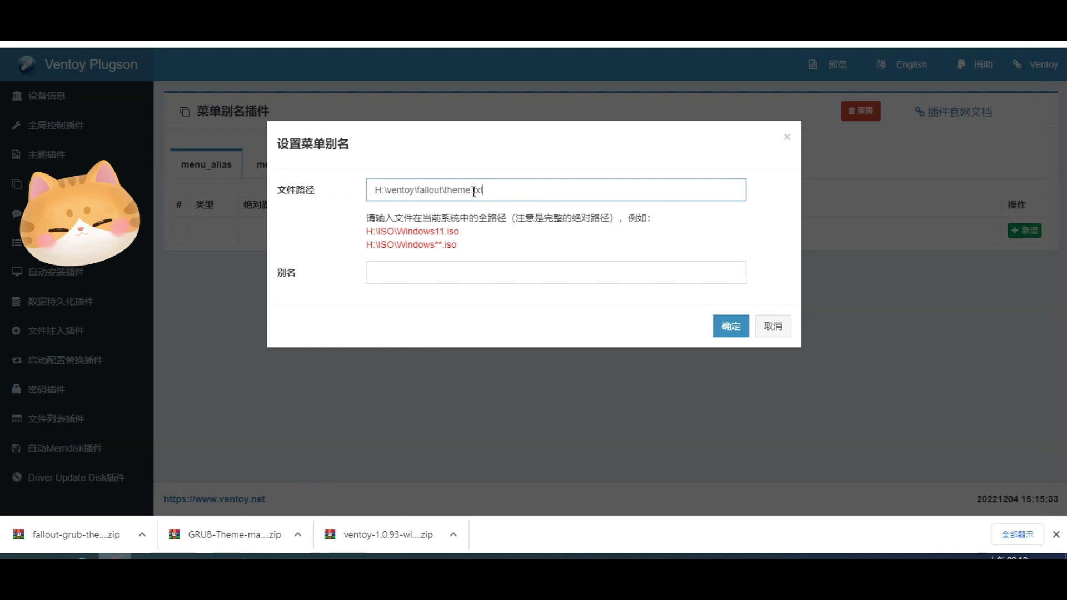
left_click_drag(482, 190, 430, 200)
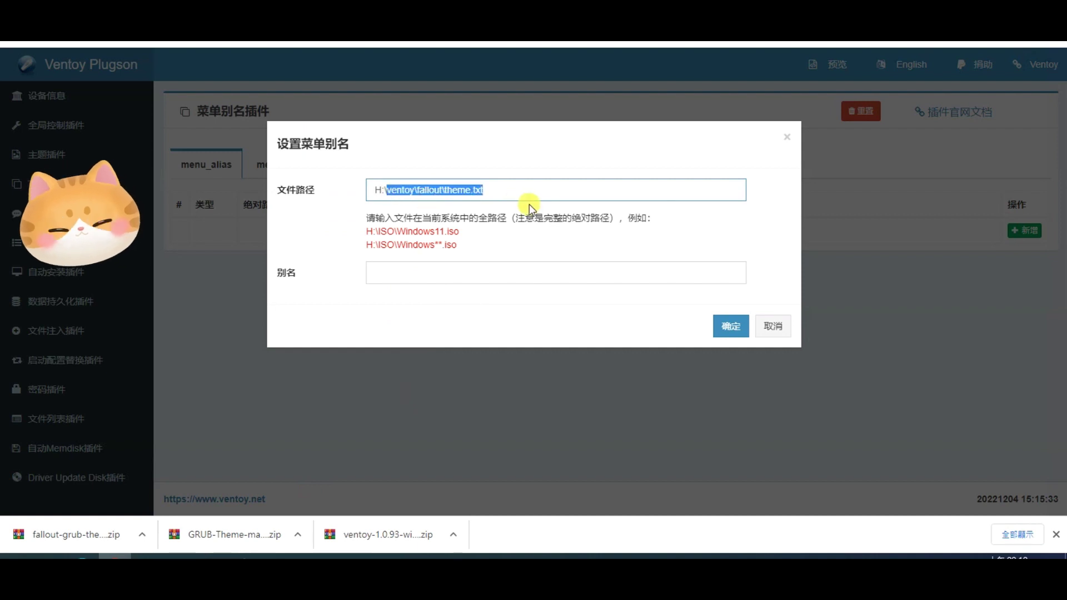
key("BackSpace")
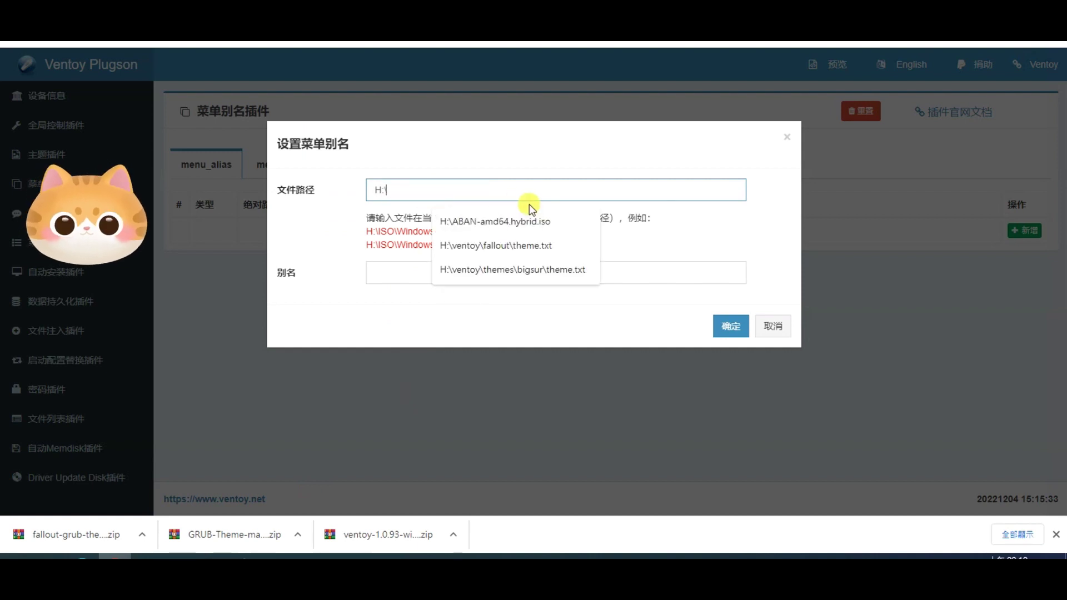
key("Down")
key("Return")
left_click(413, 271)
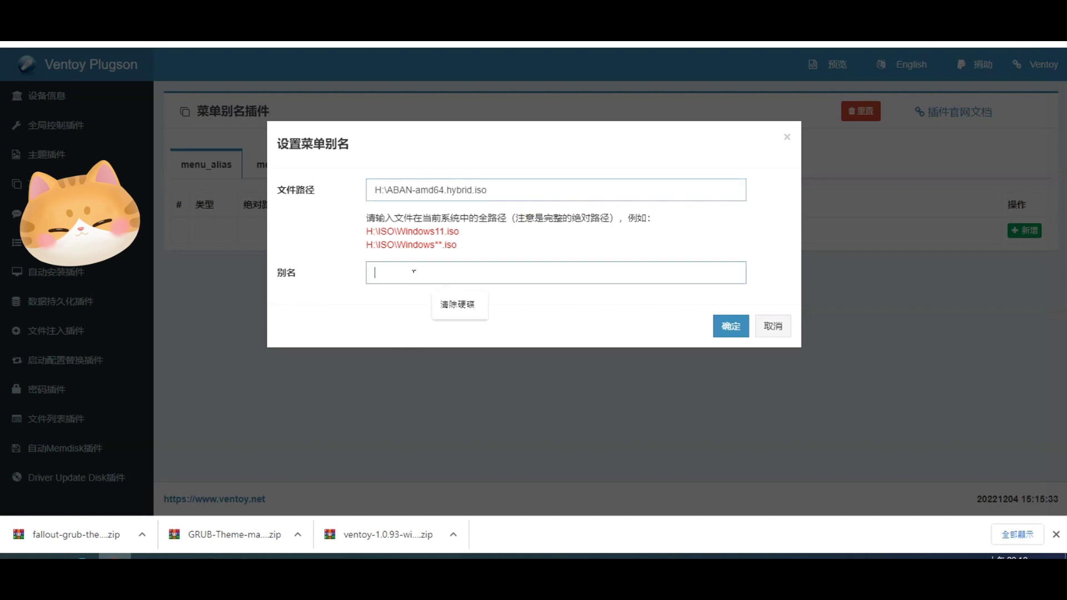
left_click(471, 309)
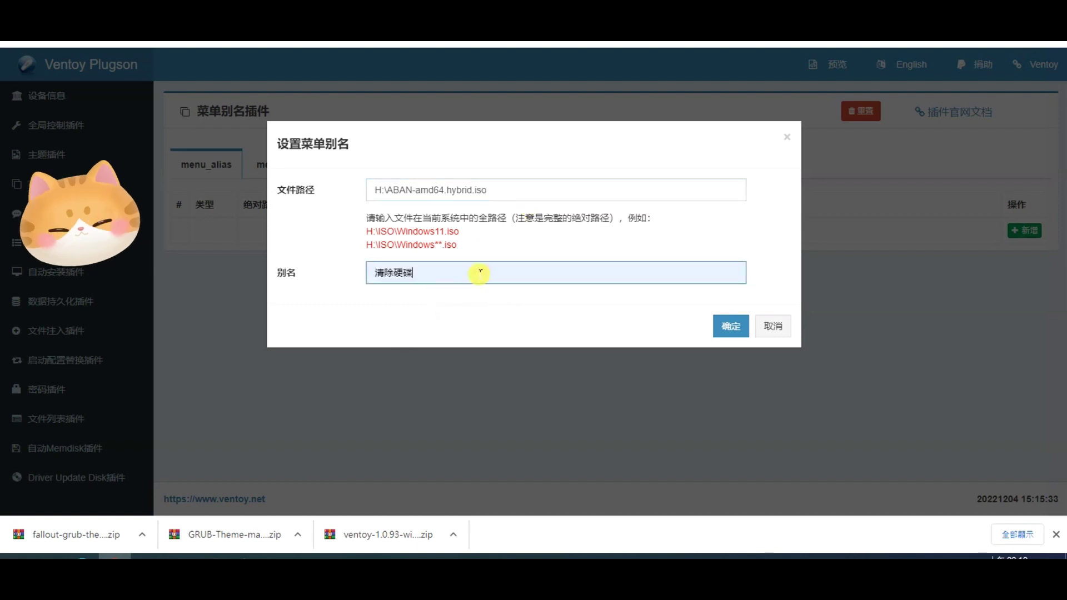
left_click(724, 326)
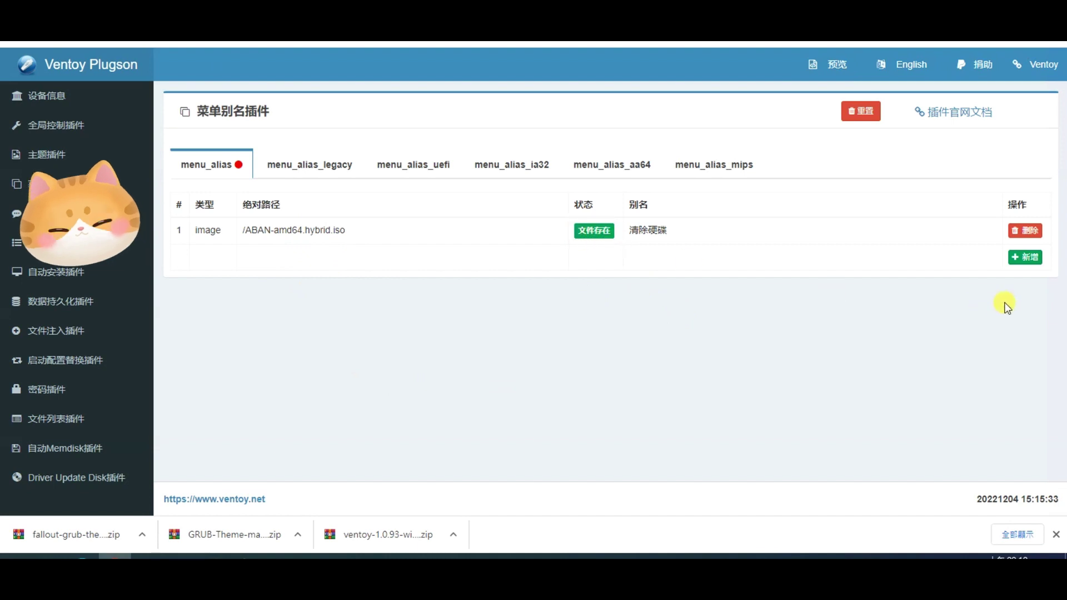
Switch to File Explorer and copy the full file name of USBOX_V7.iso on drive H:, including its extension
left_click(146, 554)
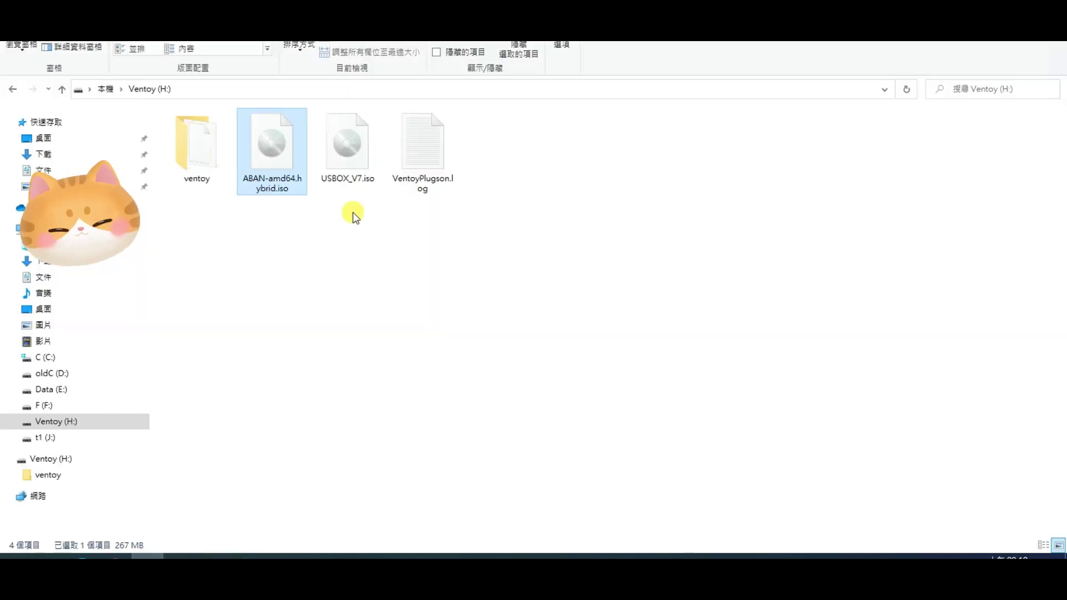
right_click(351, 183)
left_click(399, 522)
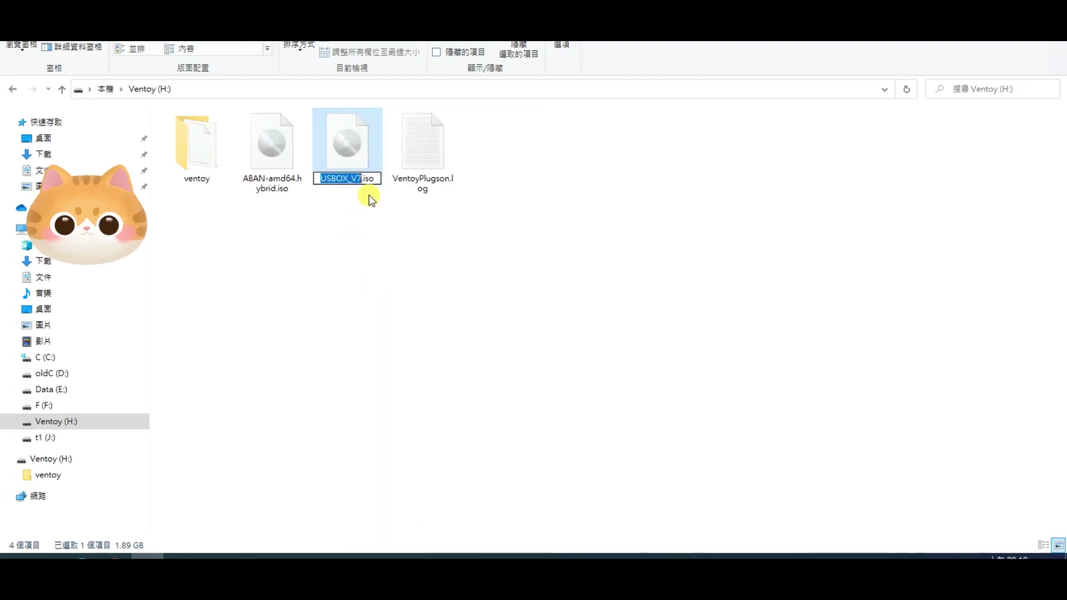
left_click_drag(376, 176, 328, 177)
right_click(355, 178)
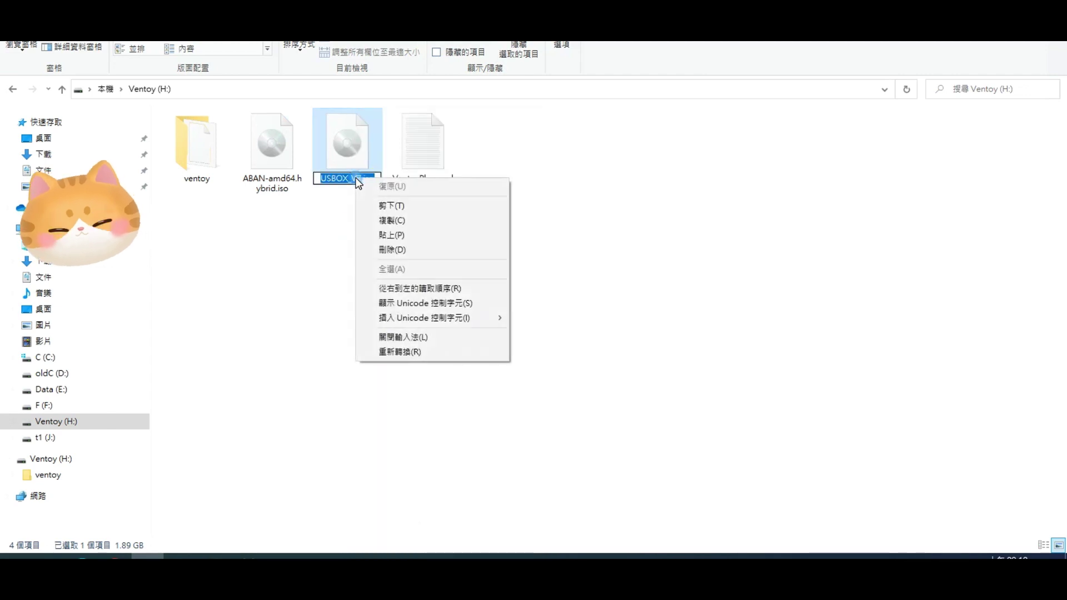
left_click(373, 215)
Switch to Ventoy Plugson and add a second file alias, win11pe, for the path H:\USBOX_V7.iso
left_click(116, 555)
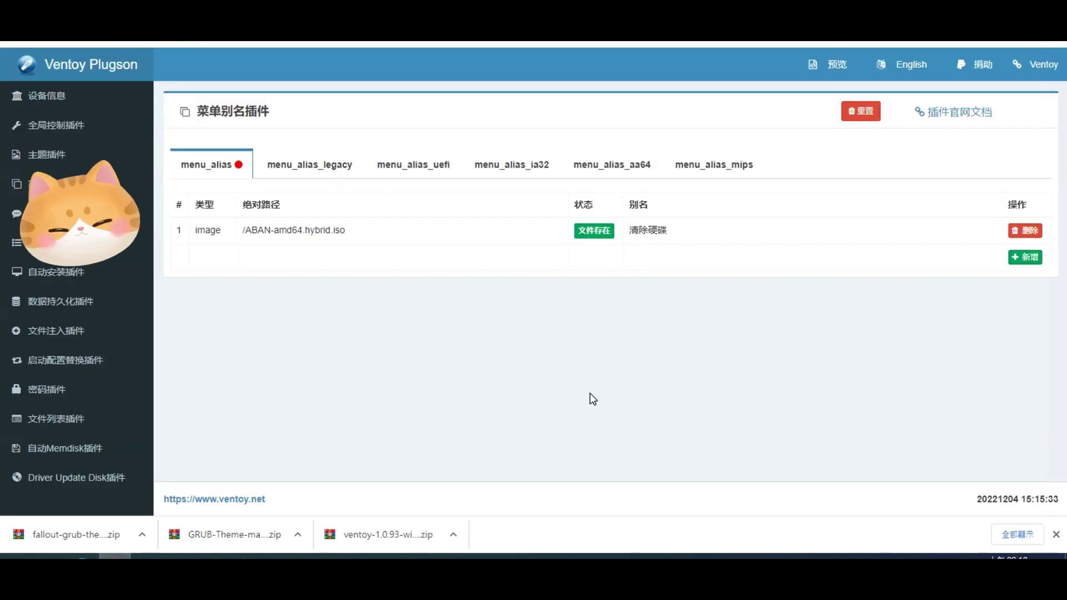
left_click(1026, 258)
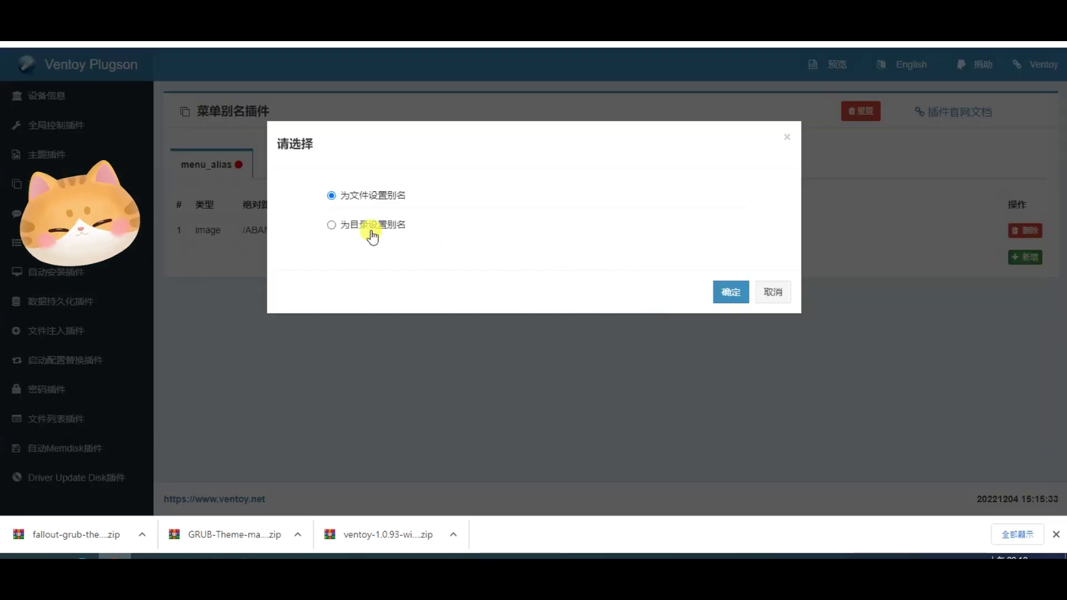
left_click(725, 292)
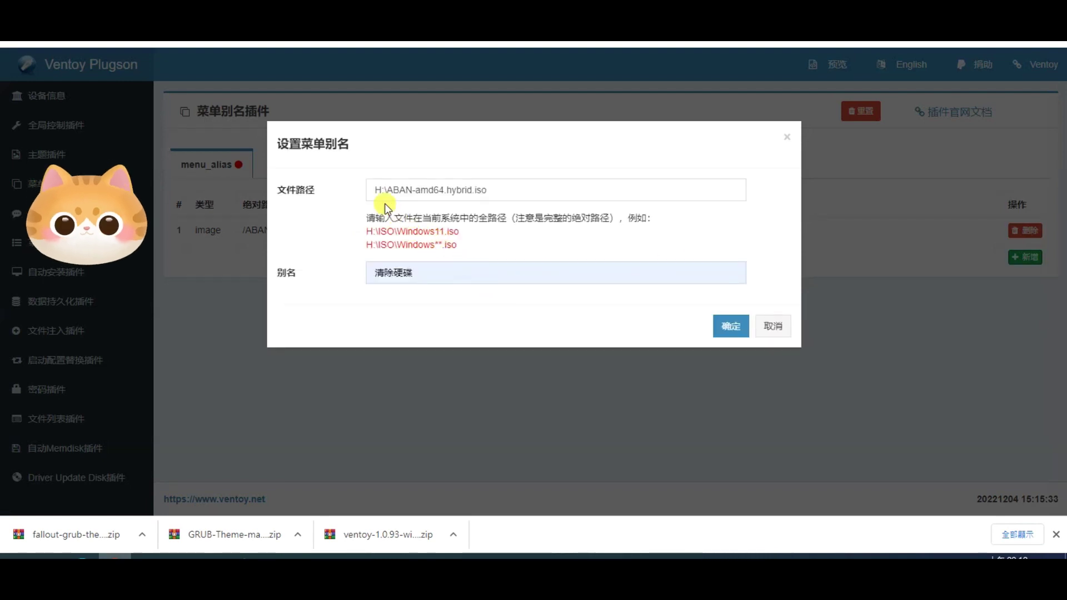
left_click_drag(384, 190, 580, 189)
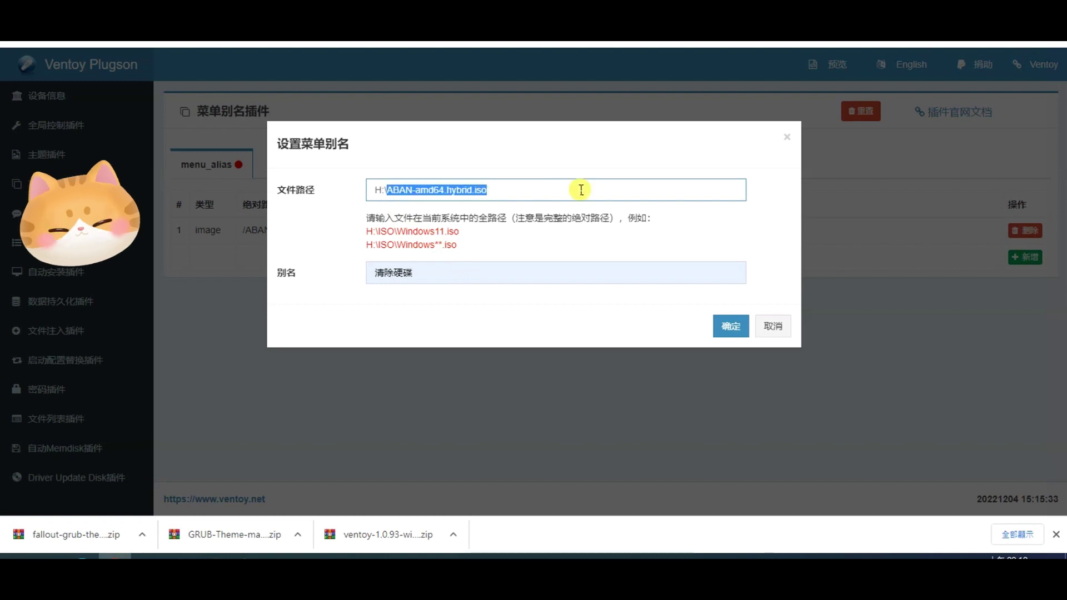
key("ctrl+v")
left_click_drag(433, 273, 287, 281)
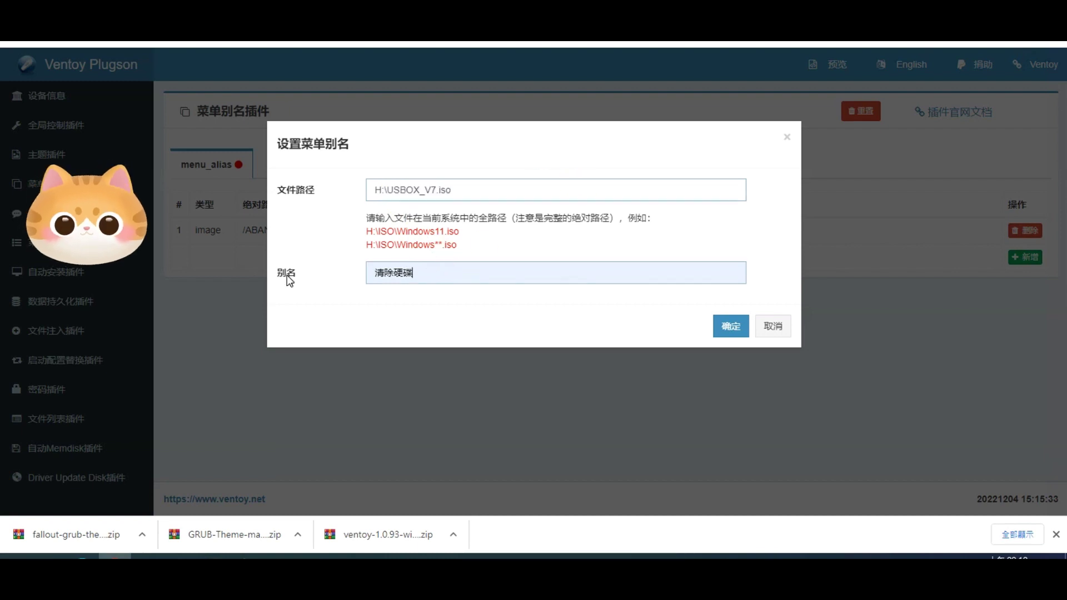
left_click(270, 279)
type("w")
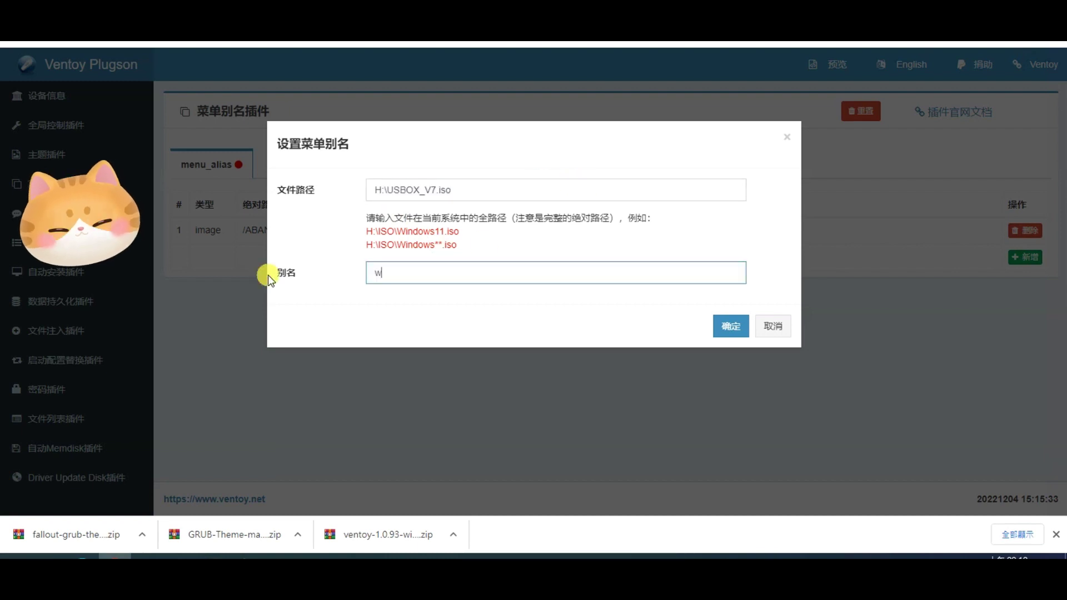
type("in11pe")
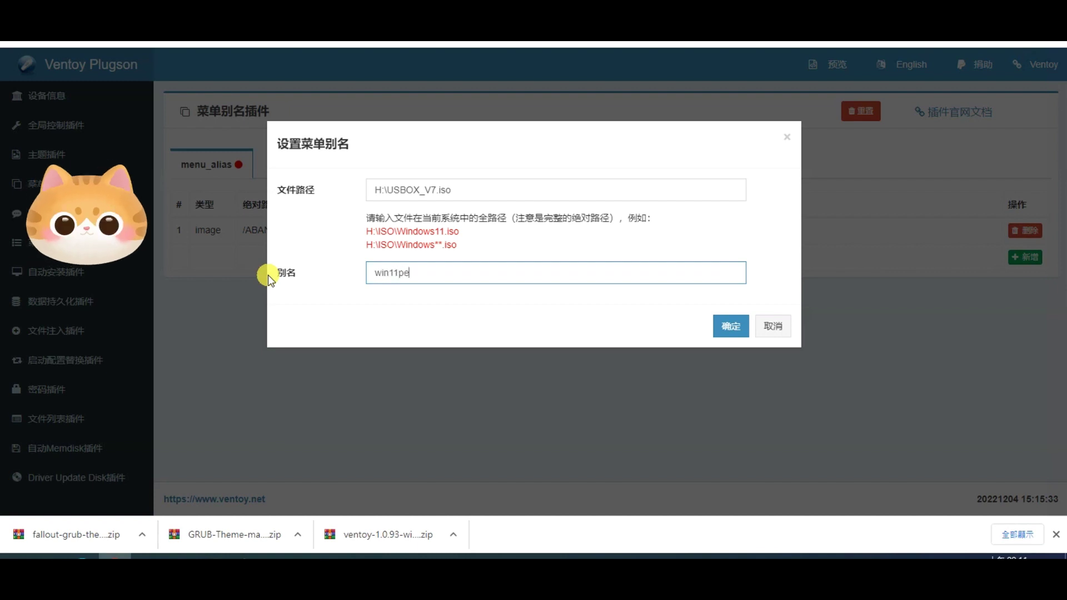
left_click(728, 327)
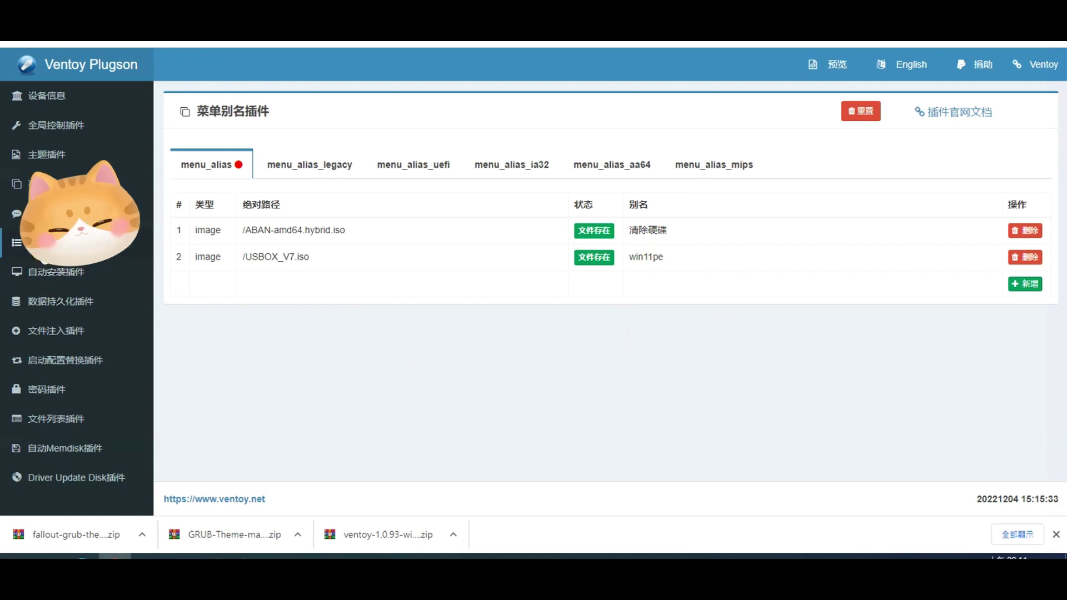
left_click(23, 213)
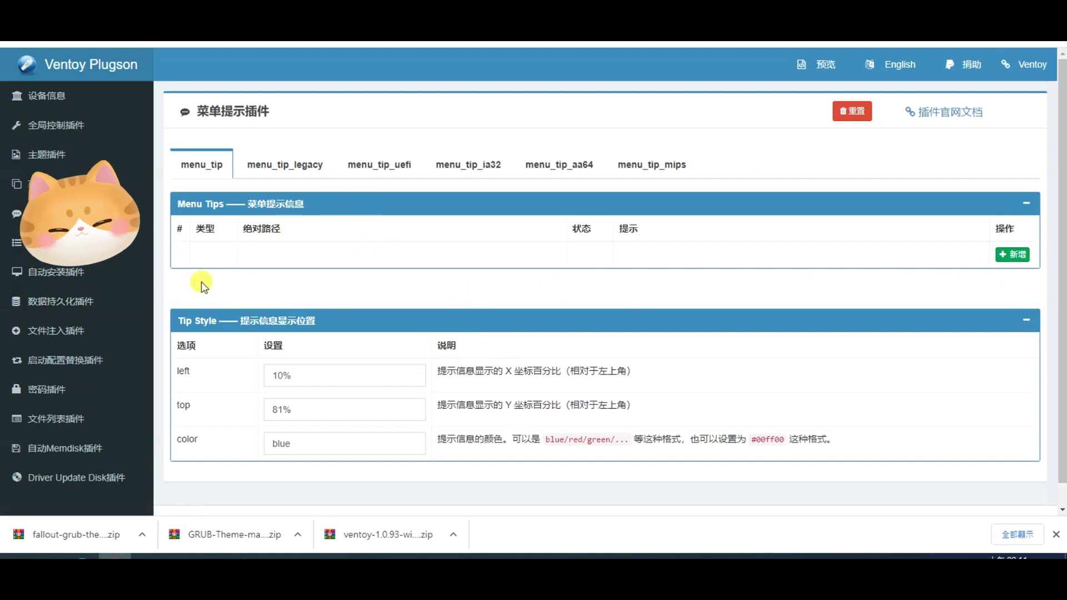
left_click(122, 184)
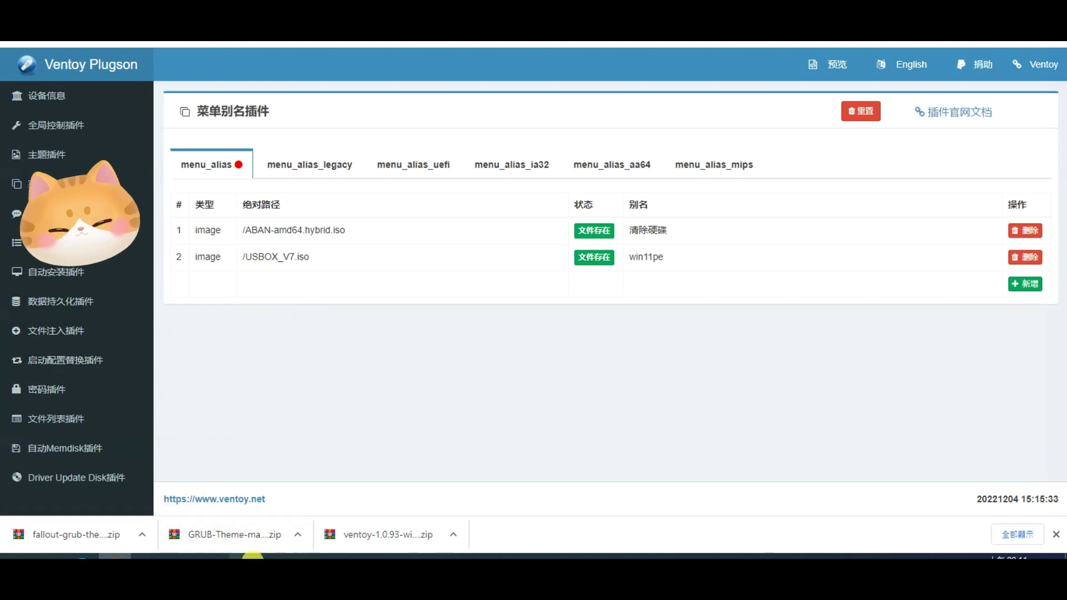
Switch to the VentoyPlugson window, stop its service, and close both the program and its browser page
left_click(247, 523)
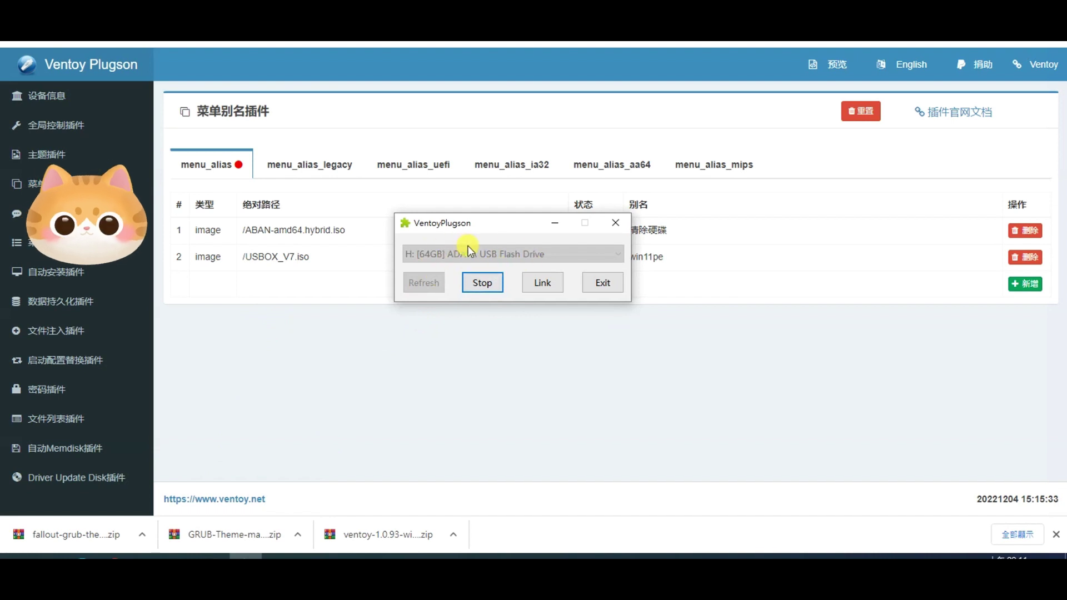
left_click(482, 282)
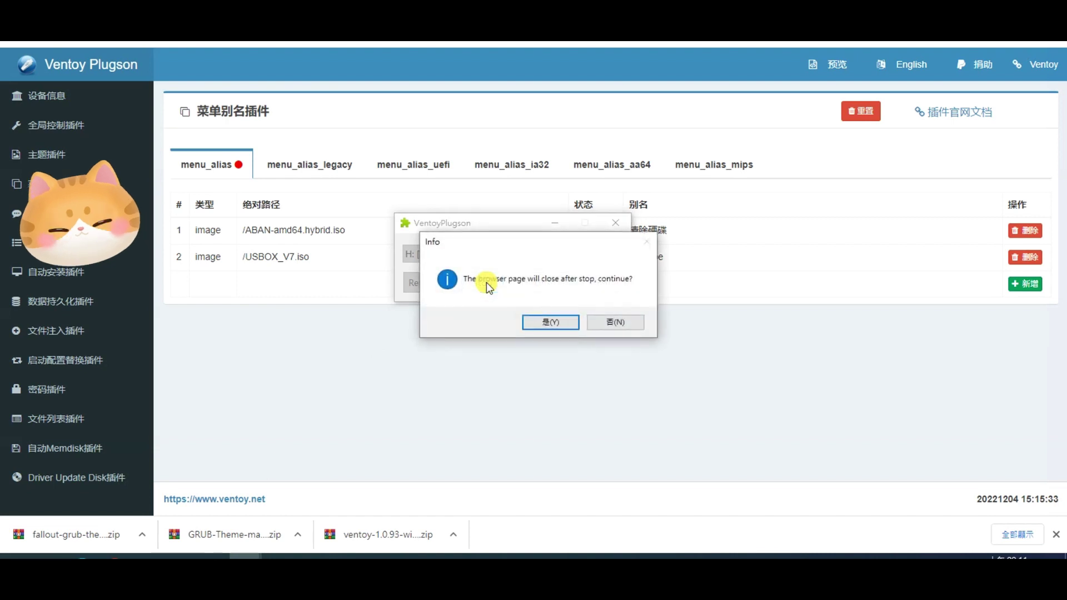
left_click(548, 324)
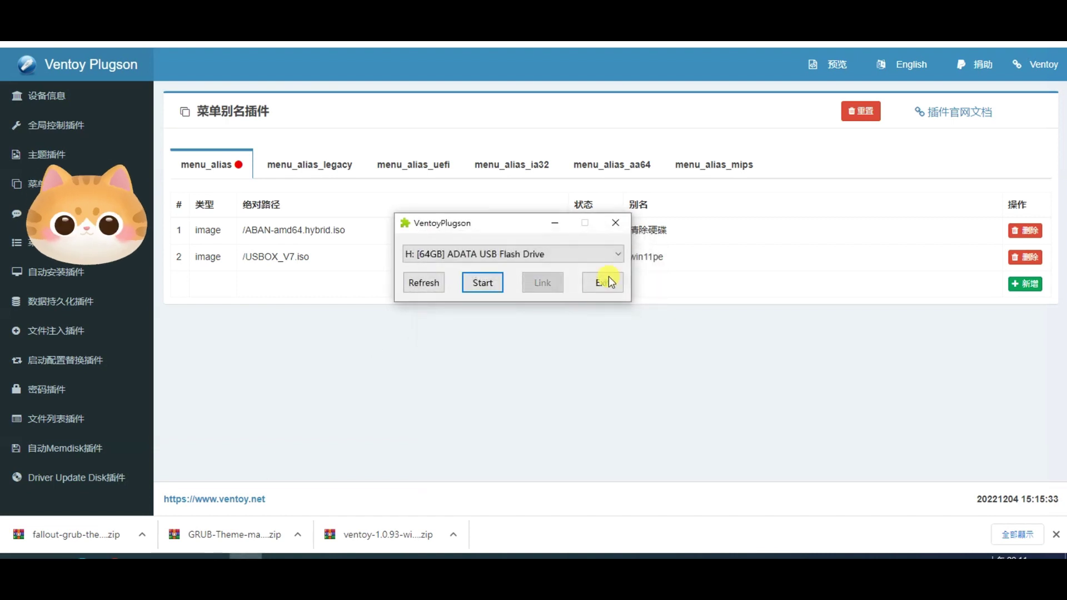
left_click(615, 223)
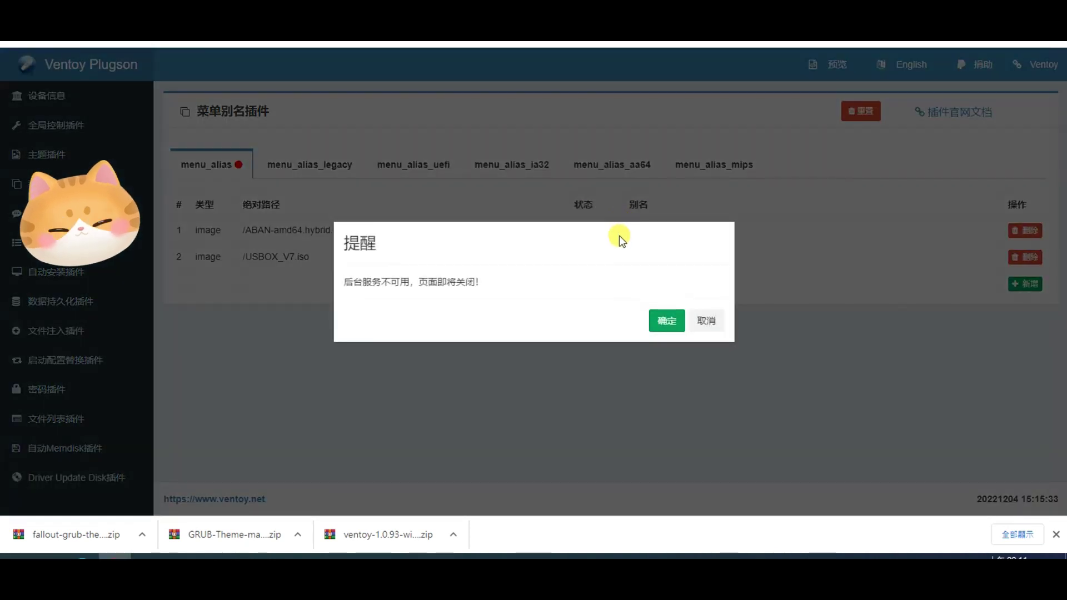
left_click(667, 324)
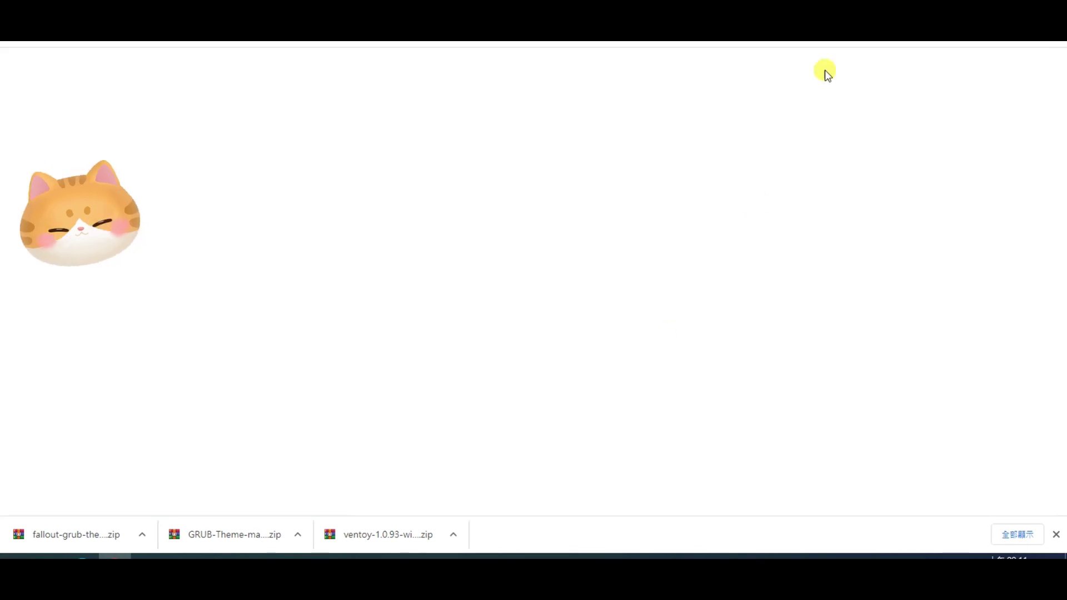